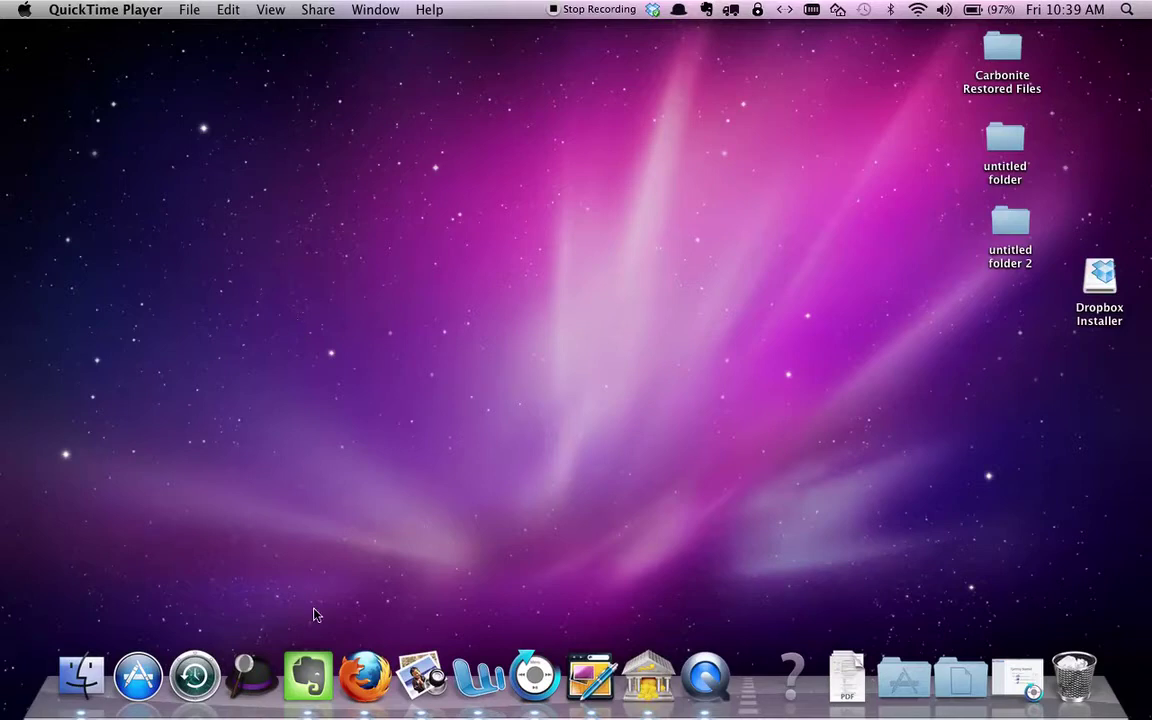
Launch Firefox and load theoaks-demo.onthecity.org, showing The Oaks News home feed
left_click(362, 676)
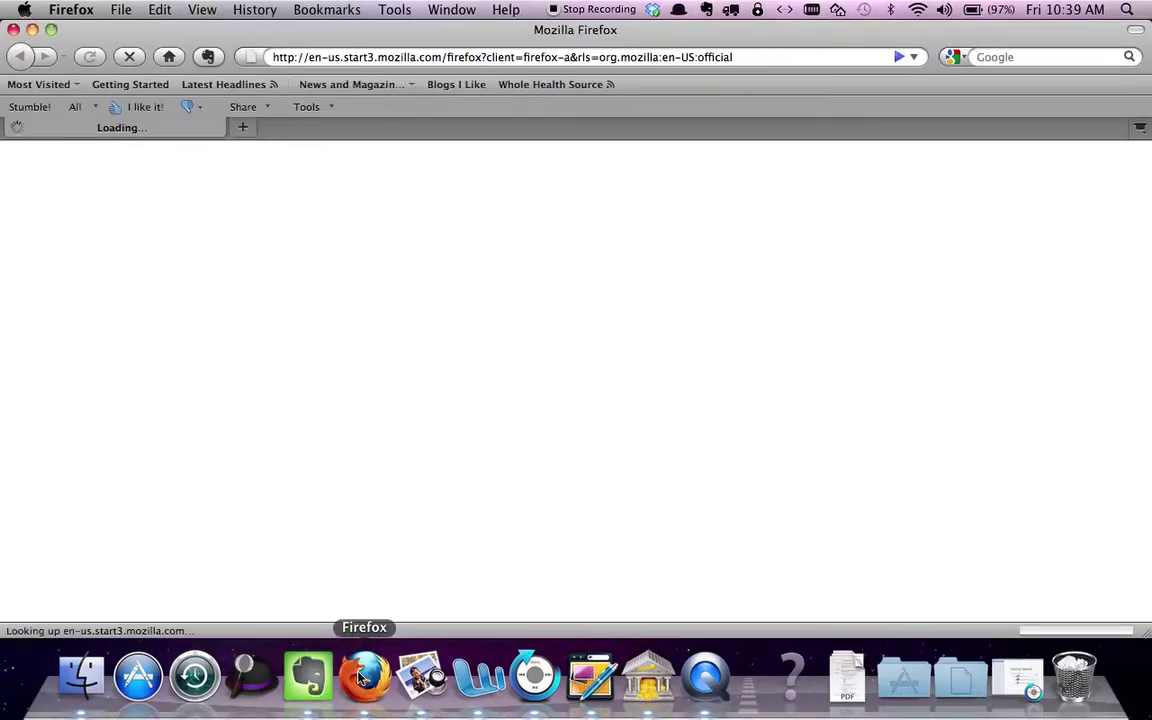
left_click(555, 60)
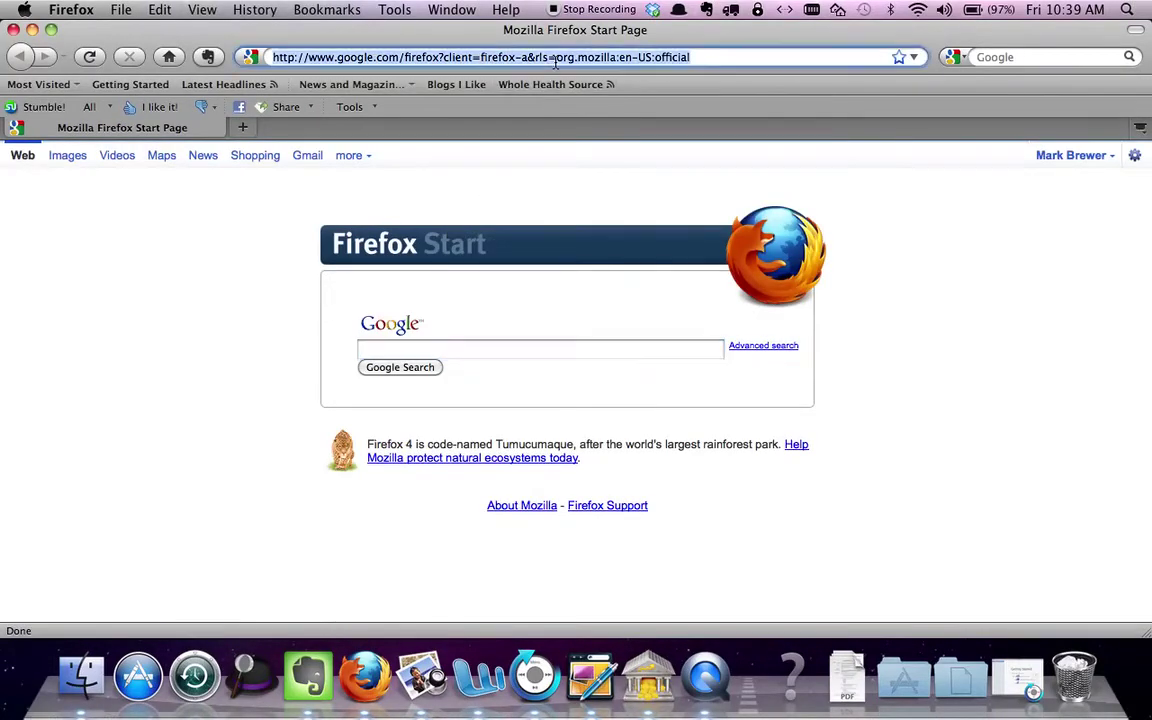
type("the")
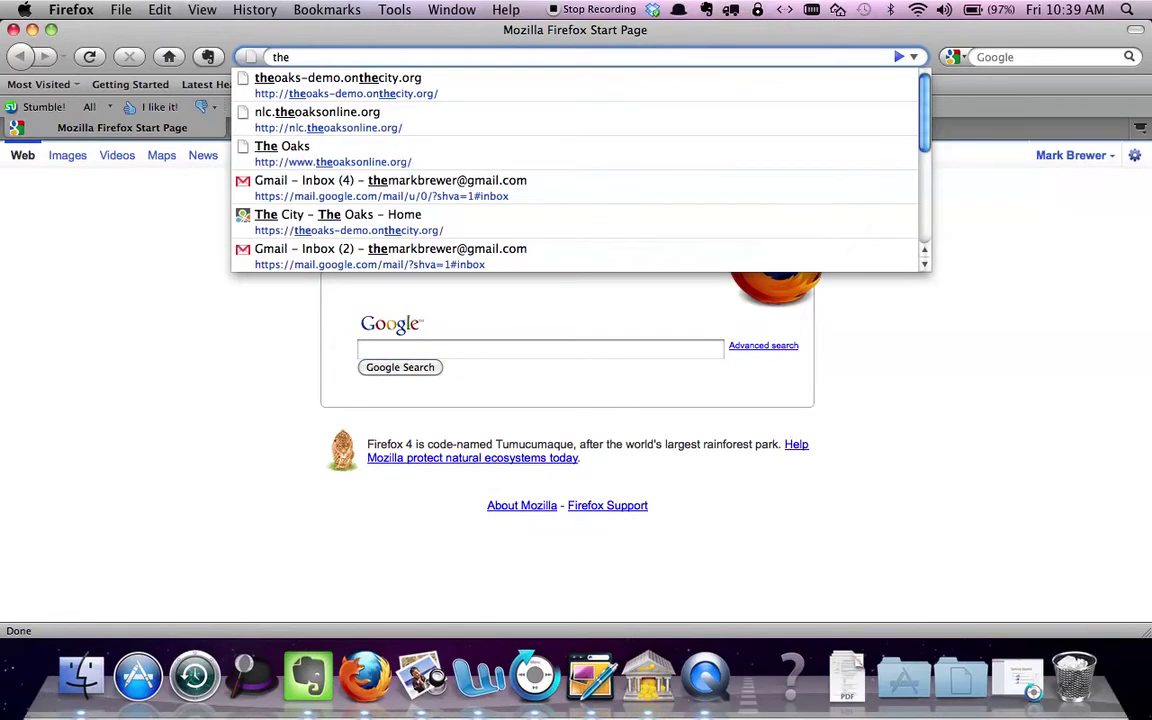
left_click(562, 97)
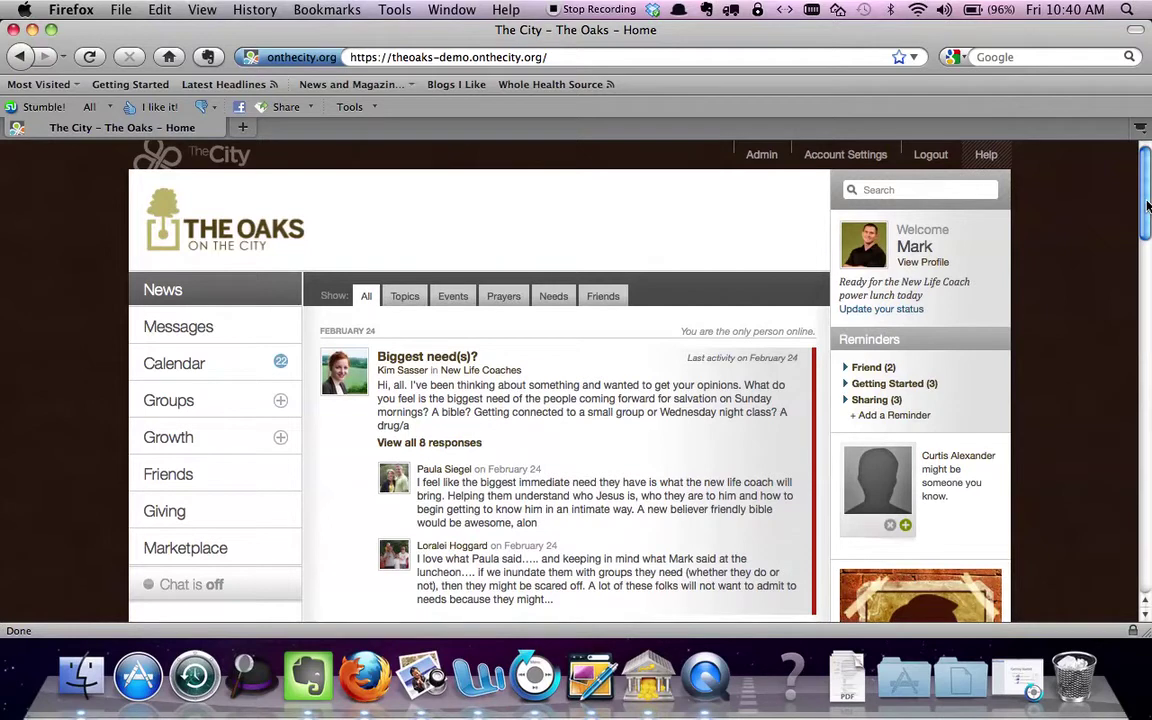
Expand Groups in the sidebar and open the New Life Coaches group's recent activity
scroll(1148, 207, "down", 1)
scroll(1148, 207, "up", 1)
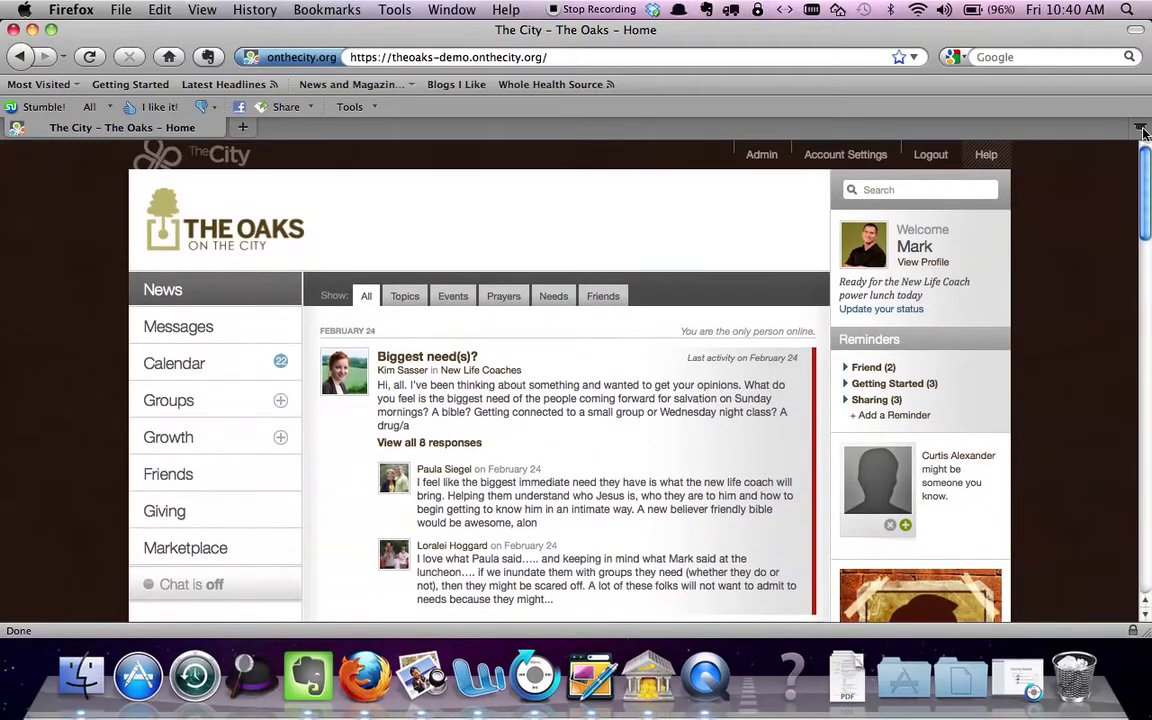
left_click(280, 402)
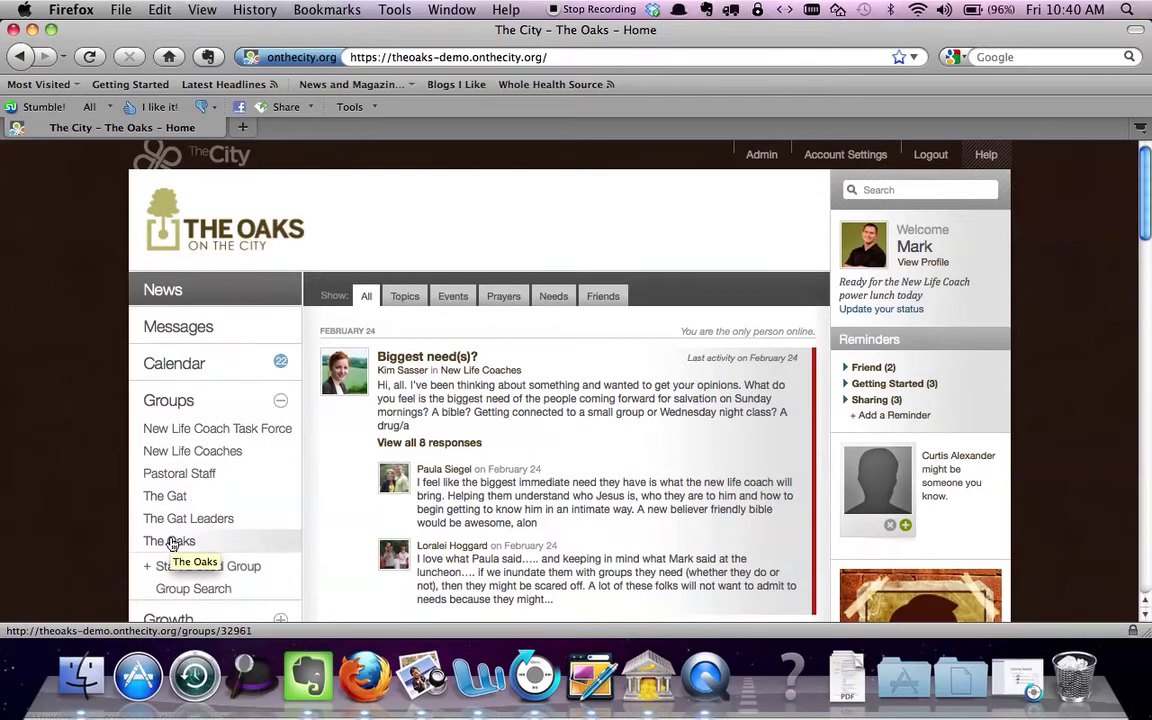
left_click(212, 455)
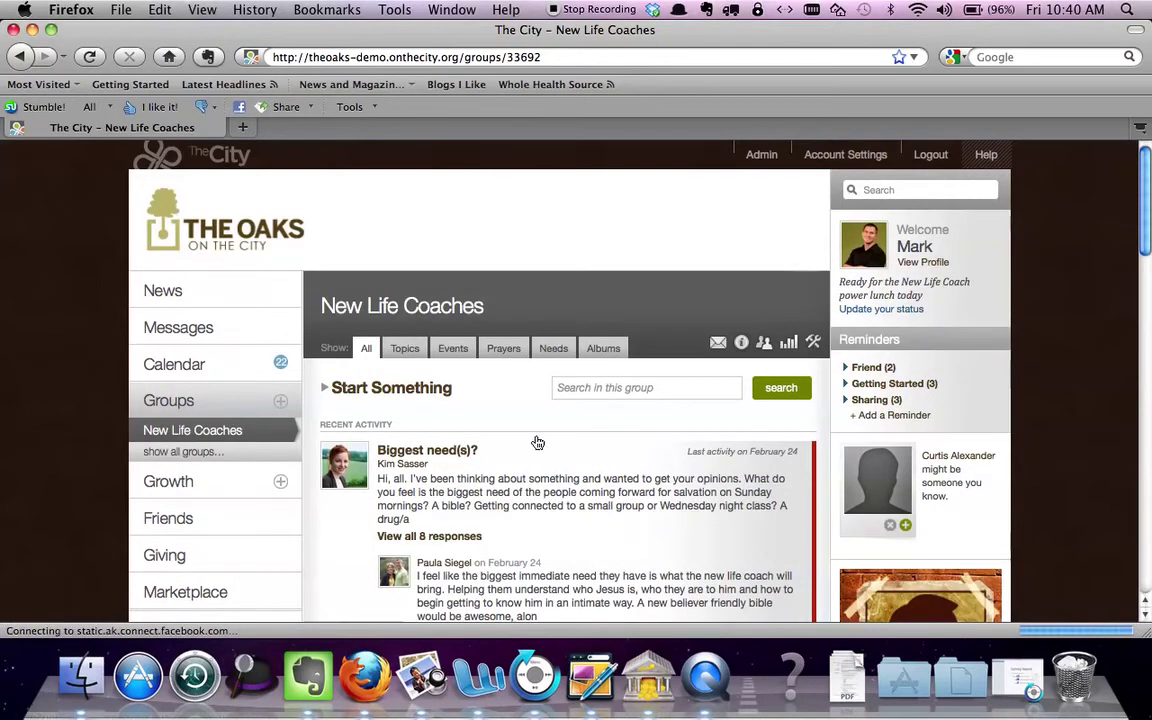
left_click_drag(1146, 162, 1147, 181)
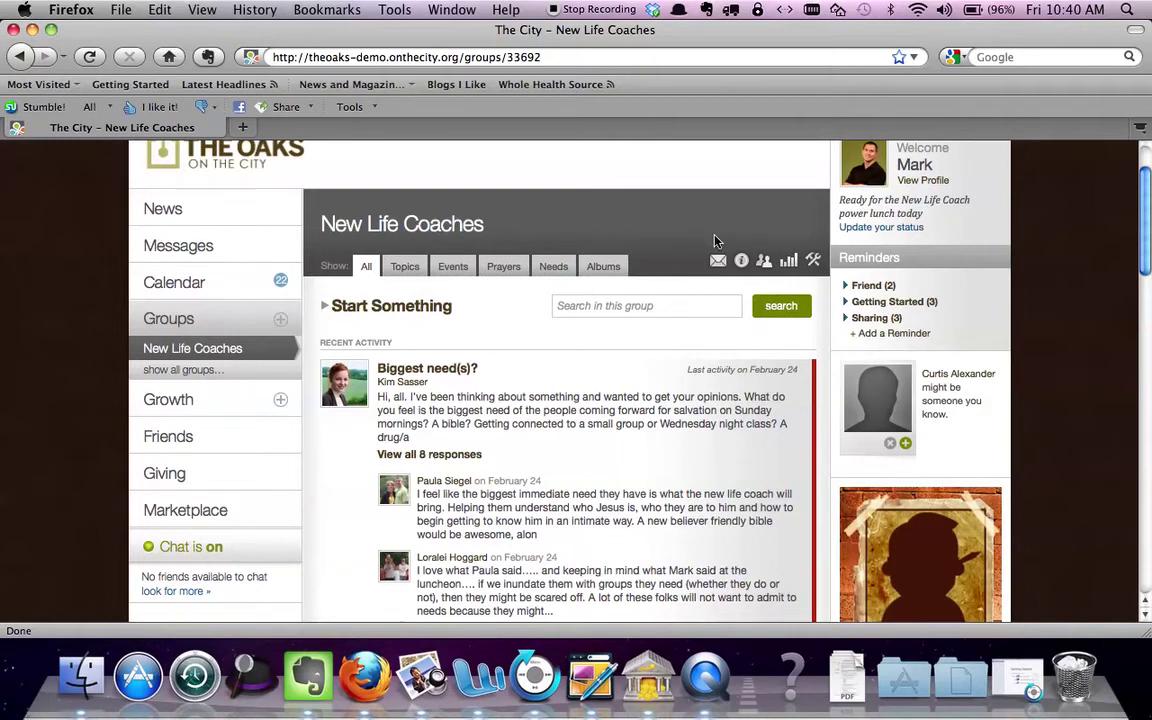
Show the New Life Coaches People list with each member's Participant or Leader role
left_click(766, 262)
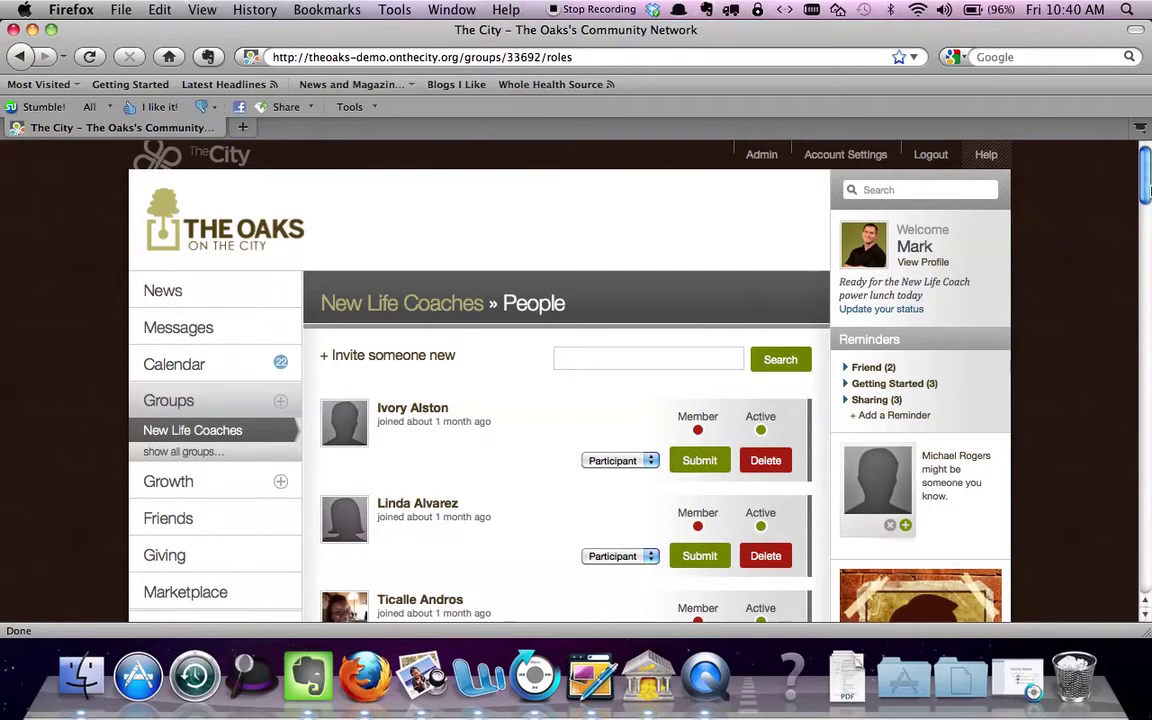
left_click_drag(1147, 190, 1148, 211)
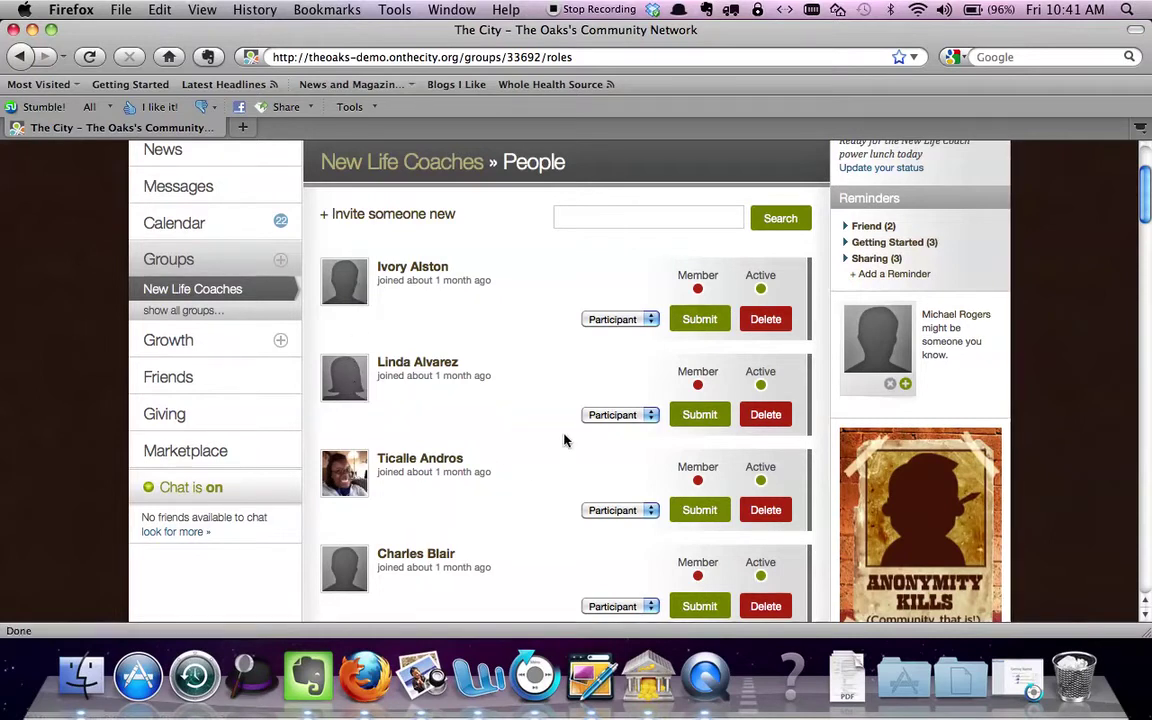
scroll(1148, 236, "down", 5)
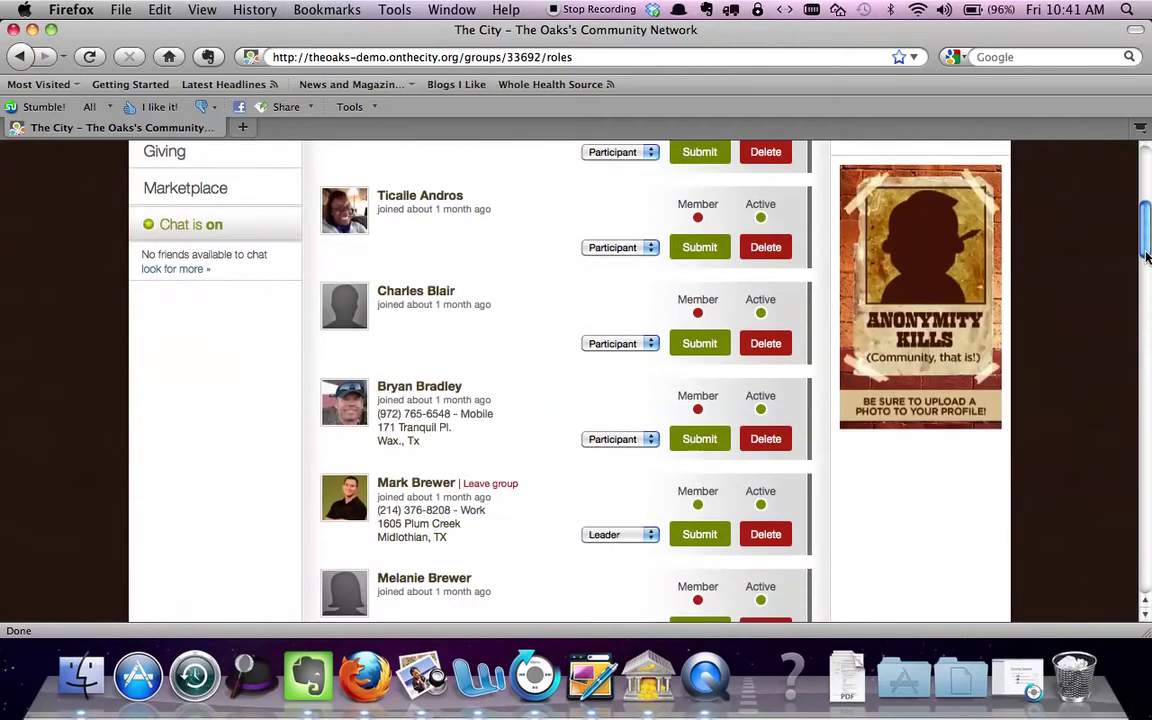
scroll(1143, 236, "up", 4)
scroll(1146, 200, "up", 4)
left_click_drag(1148, 197, 1149, 255)
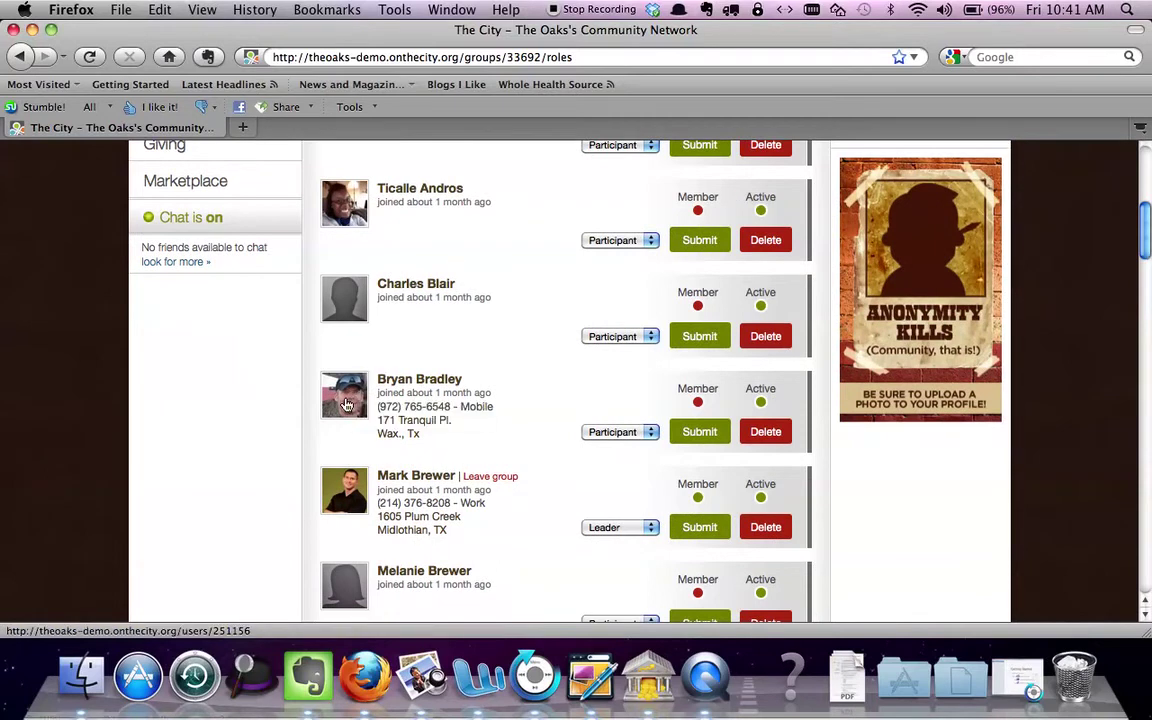
Open the fifth member's profile and read its About text, shared groups, friends and skills
left_click(346, 404)
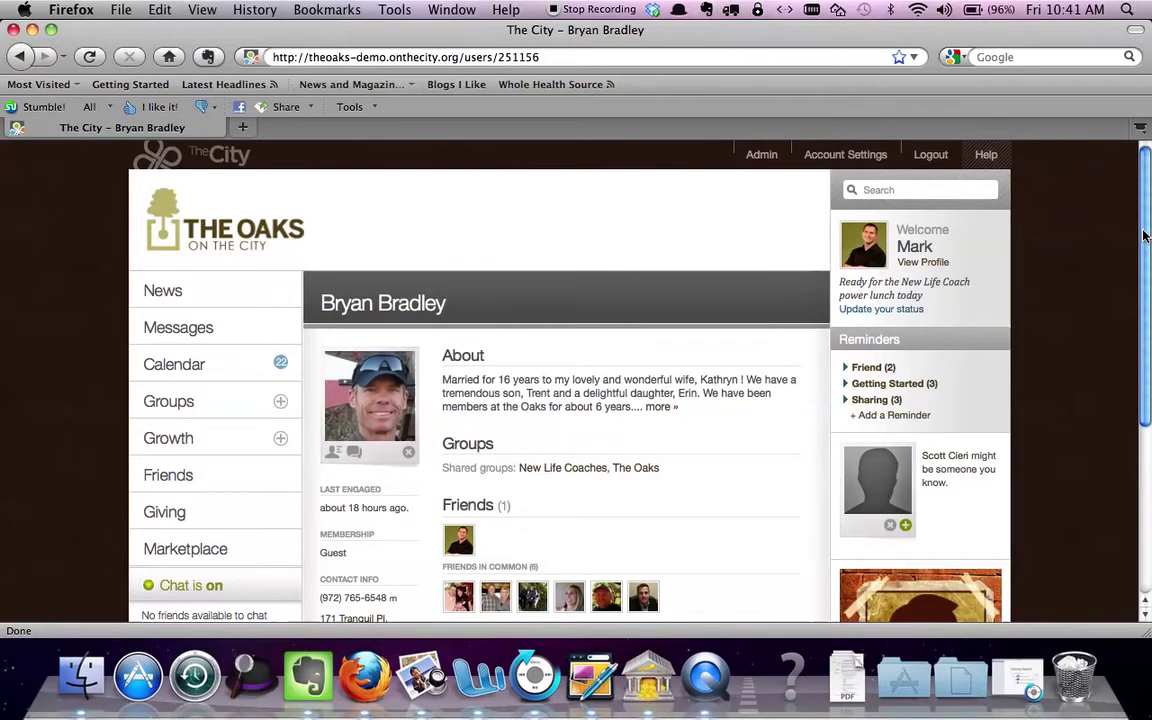
left_click_drag(1145, 236, 1141, 182)
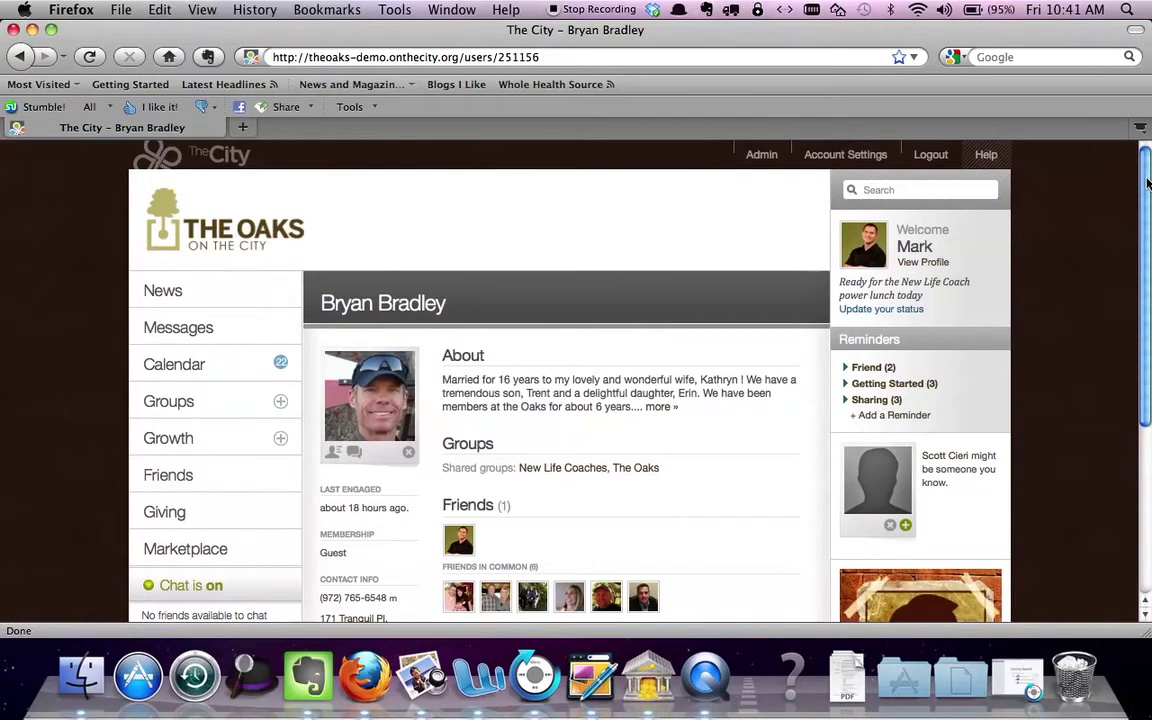
left_click_drag(1147, 182, 1149, 146)
left_click_drag(1147, 203, 1150, 237)
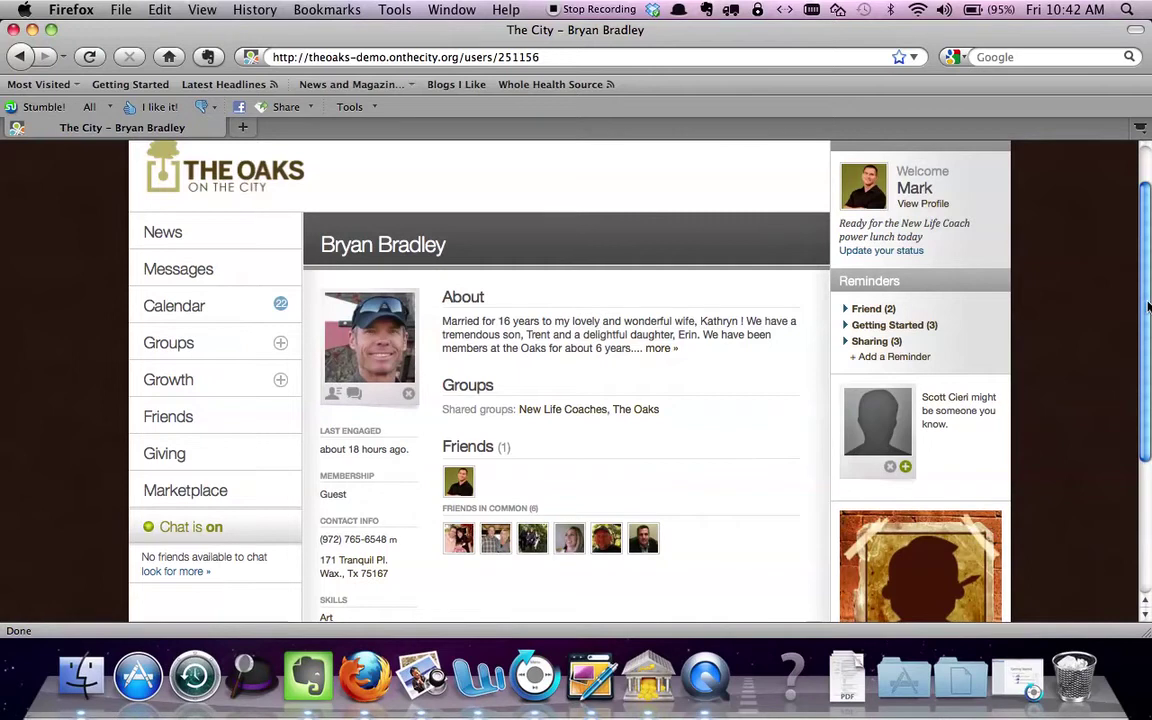
scroll(1148, 320, "down", 2)
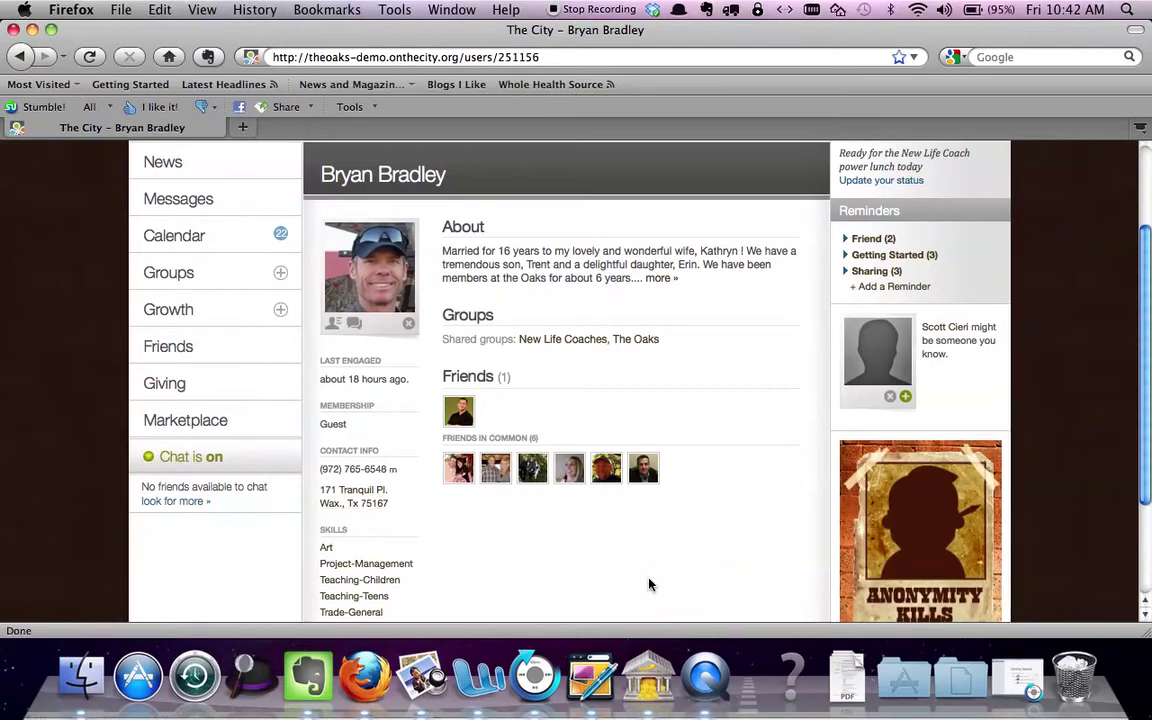
scroll(1145, 403, "down", 2)
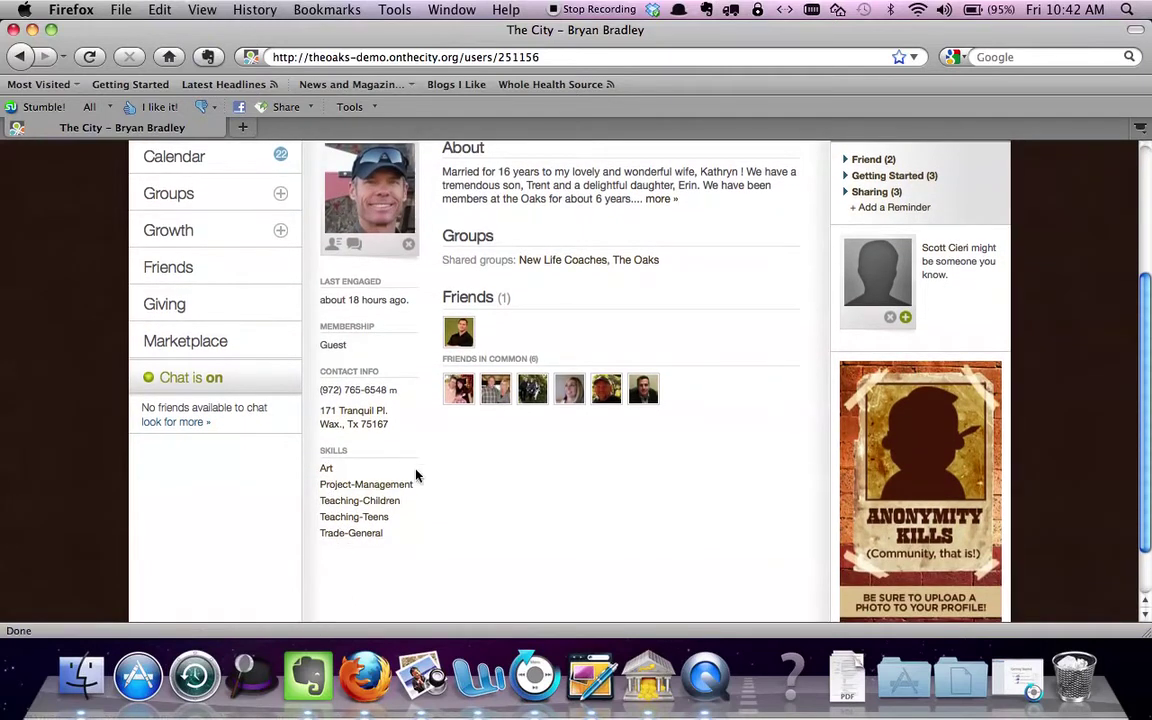
scroll(1149, 416, "up", 5)
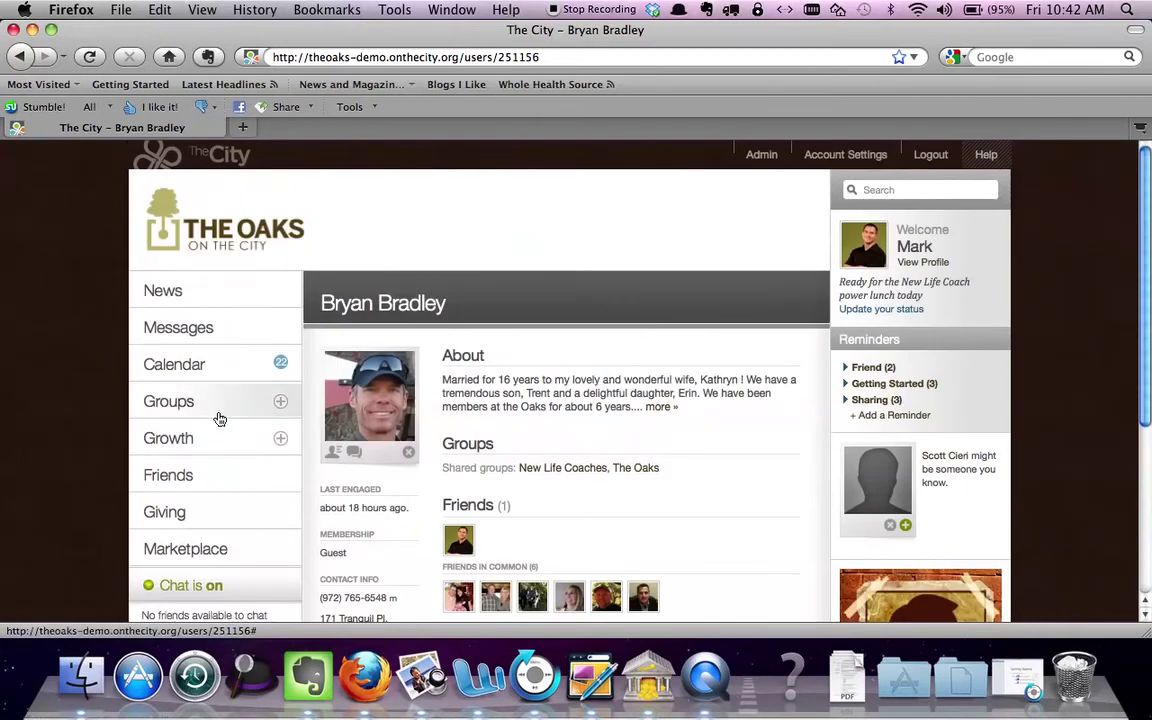
Return to the New Life Coaches people list and open the third member's Guest profile
left_click(19, 56)
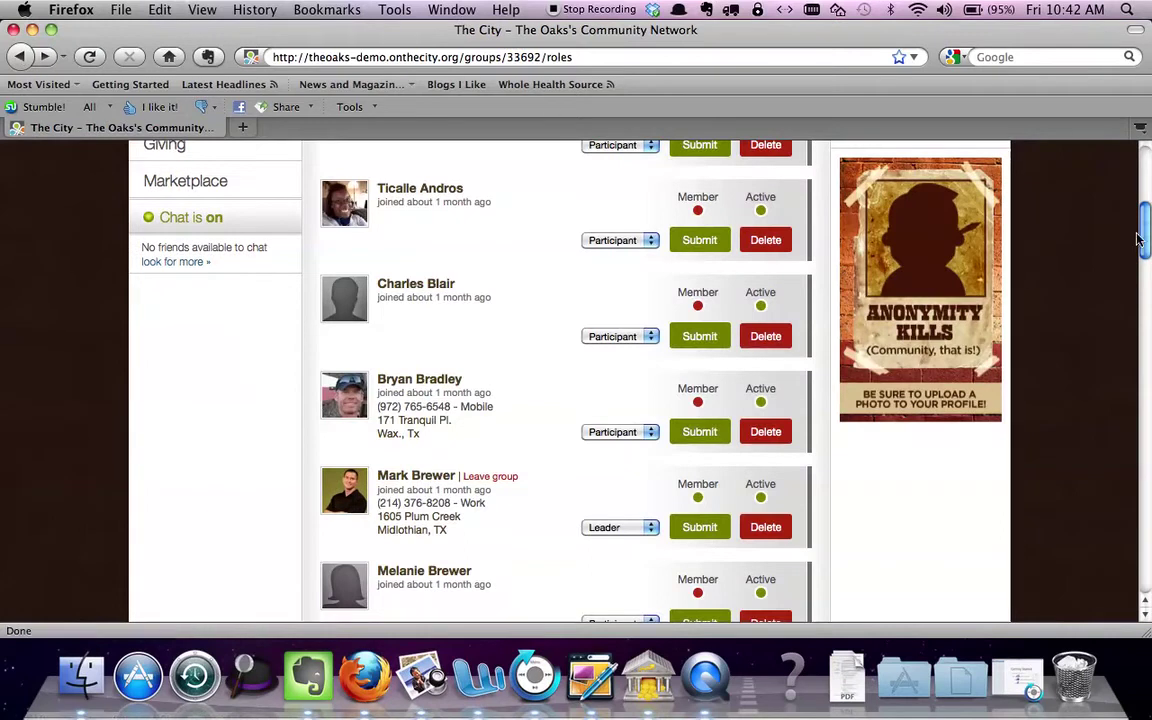
left_click_drag(1146, 228, 1147, 155)
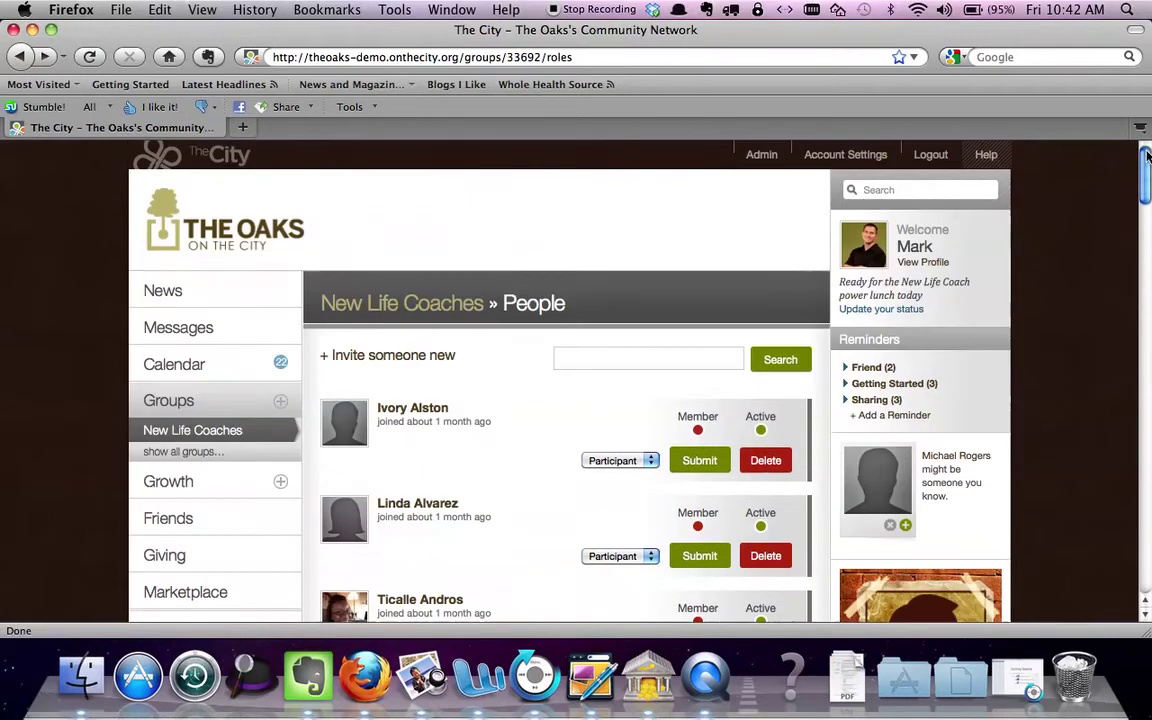
left_click(405, 305)
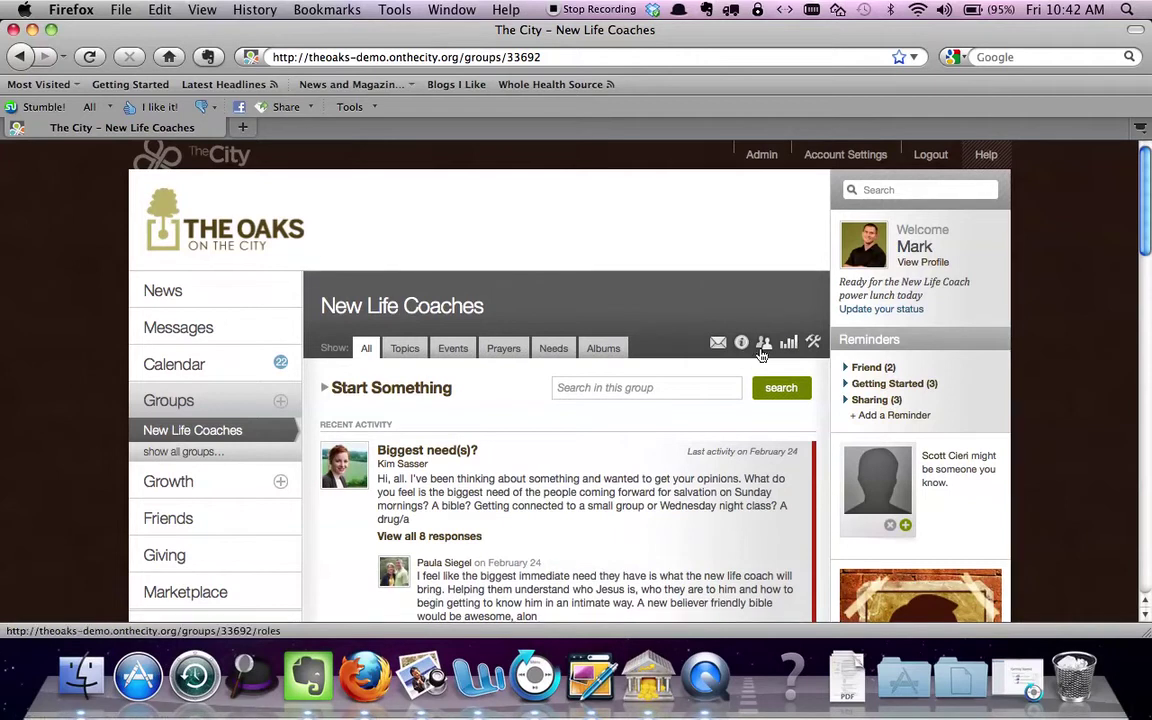
left_click(763, 343)
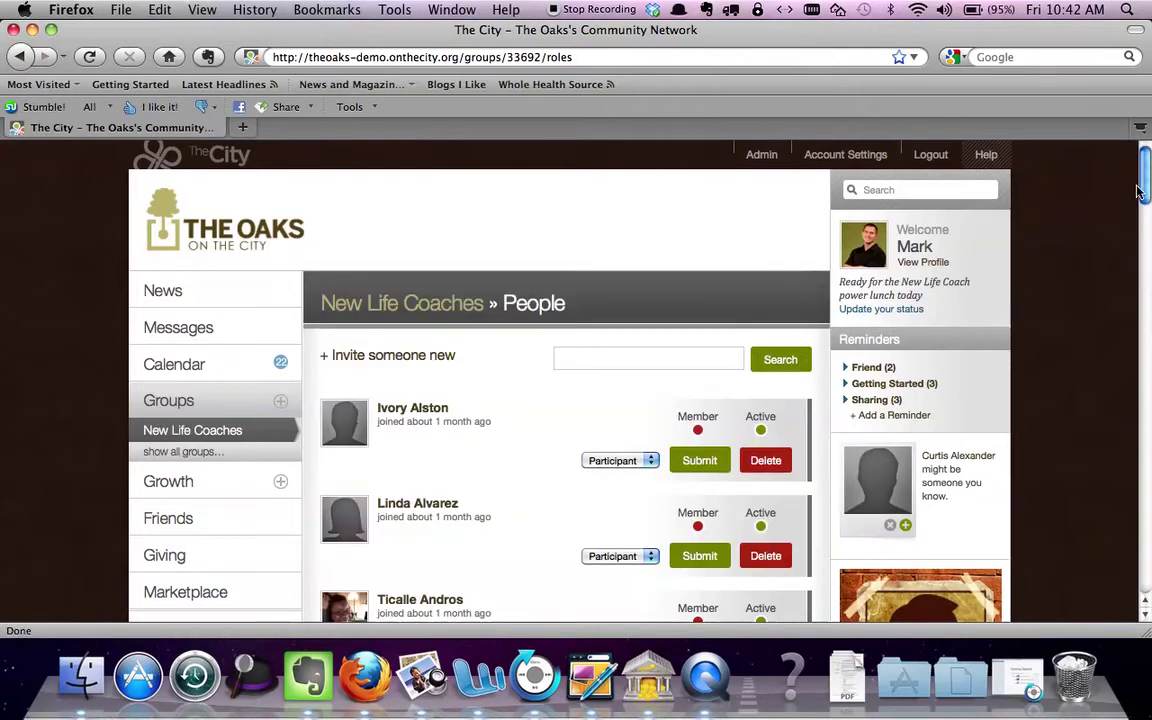
left_click_drag(1146, 191, 1146, 236)
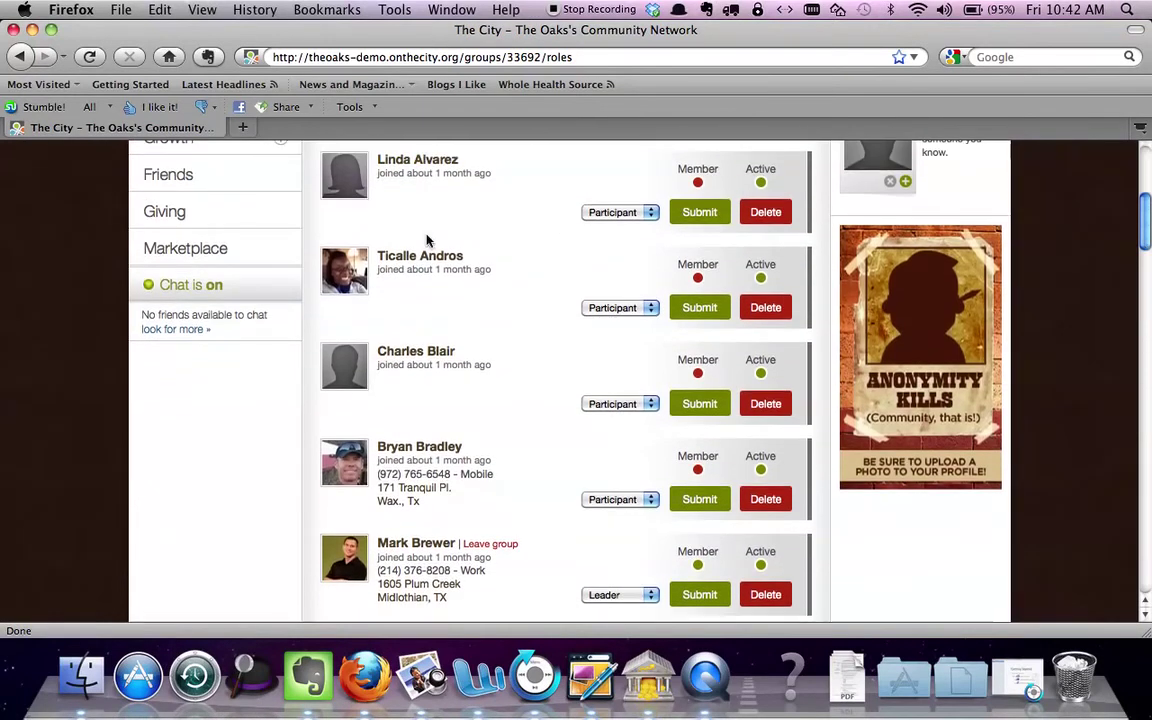
left_click(355, 278)
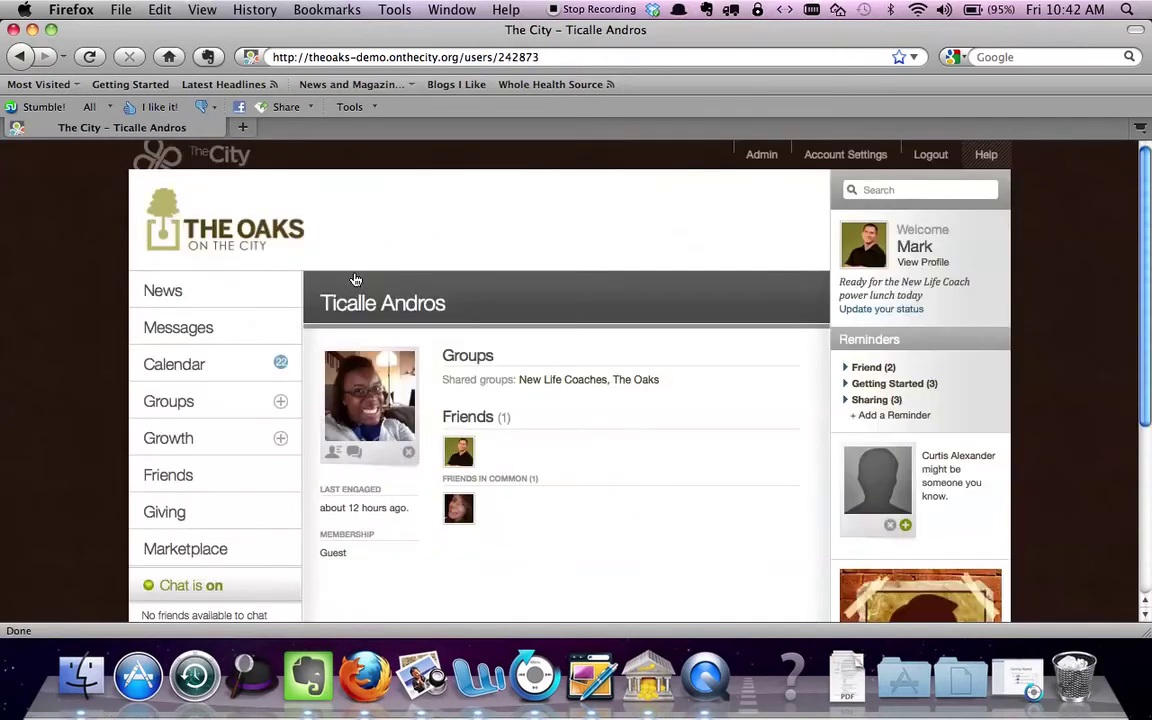
Draft a message with subject 'Hi' and body 'You're on camera! Yeah. See you Sunday,' plus a sign-off
left_click(355, 455)
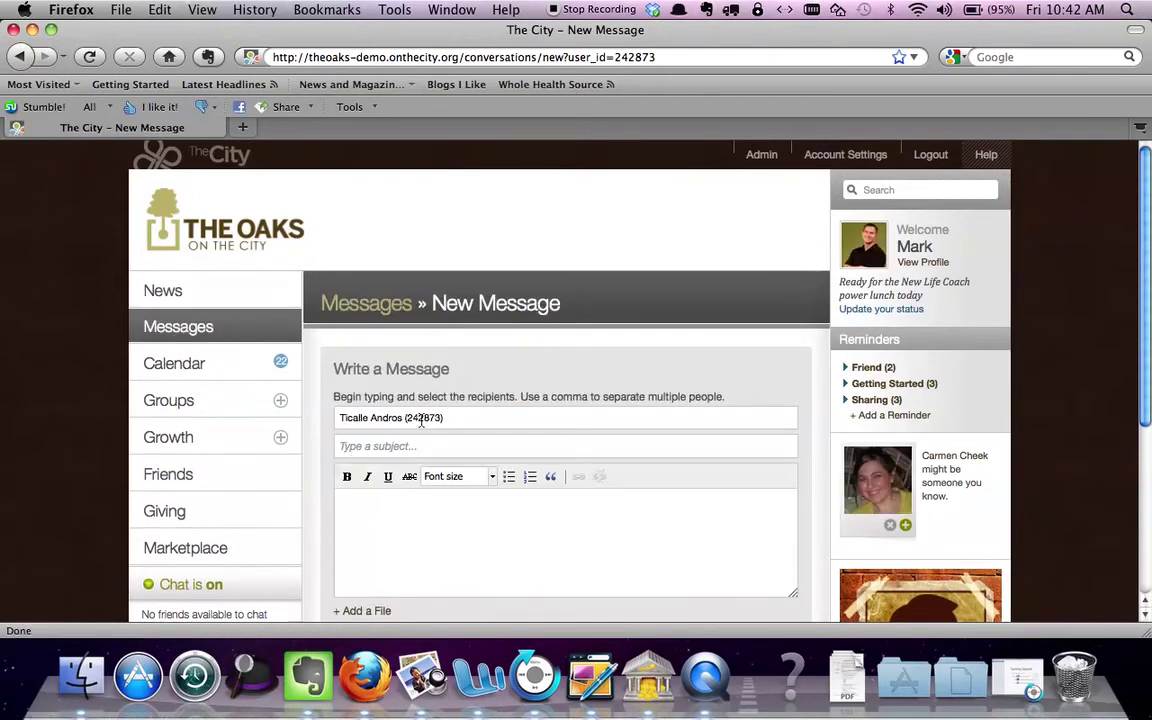
left_click(412, 448)
type("re on camer")
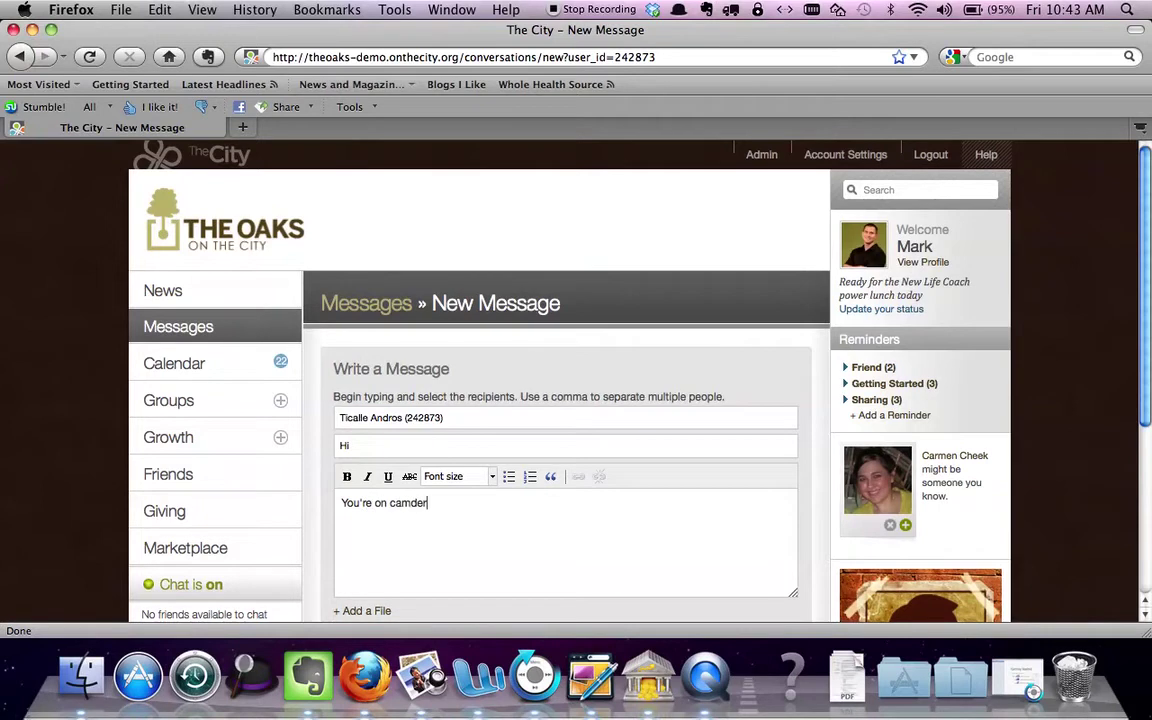
type("a! Yeah.")
key("Return")
type("SE y")
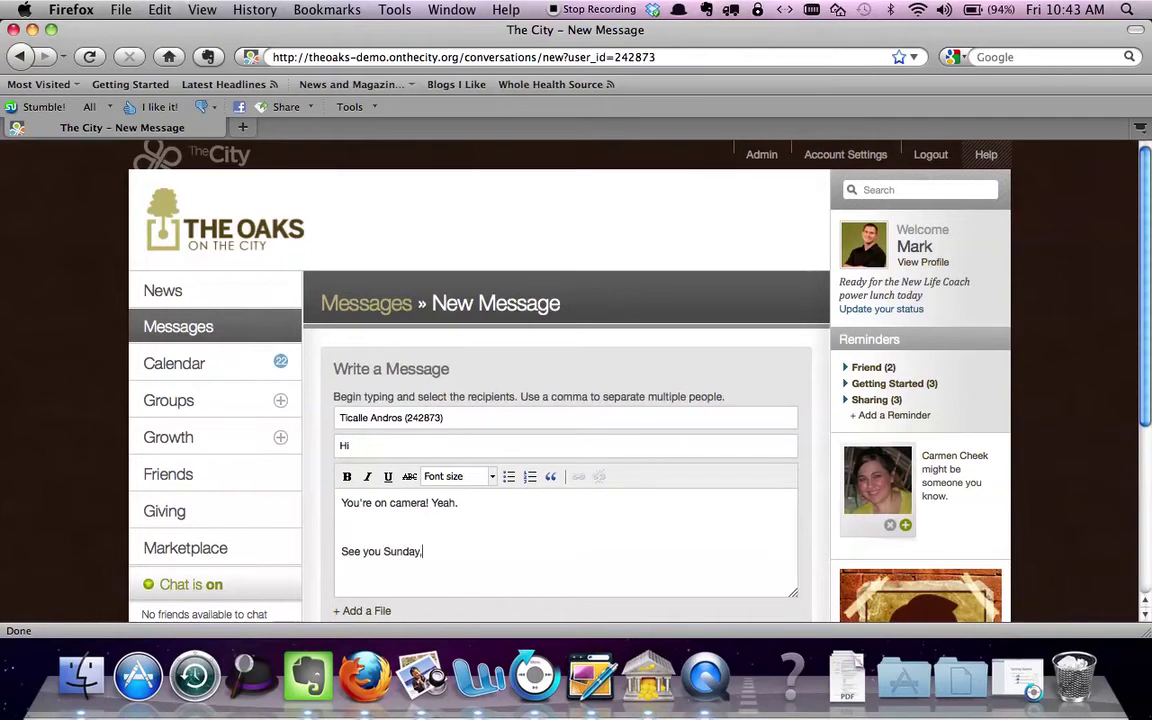
key("Return")
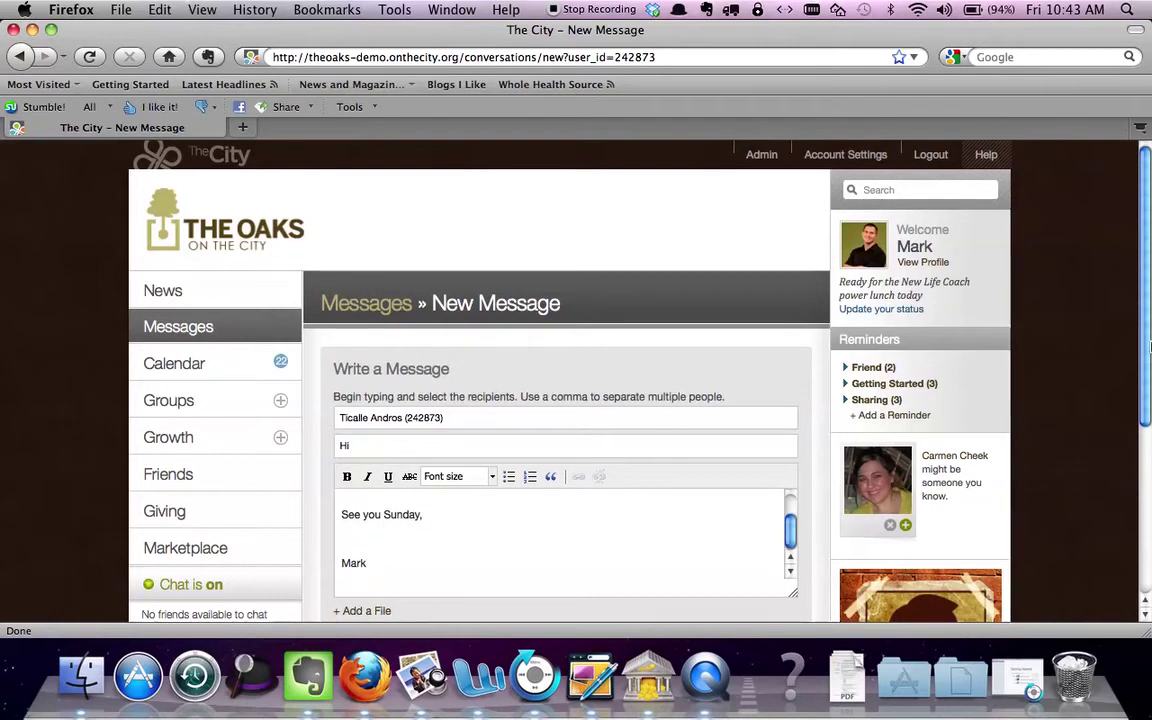
scroll(1148, 345, "down", 2)
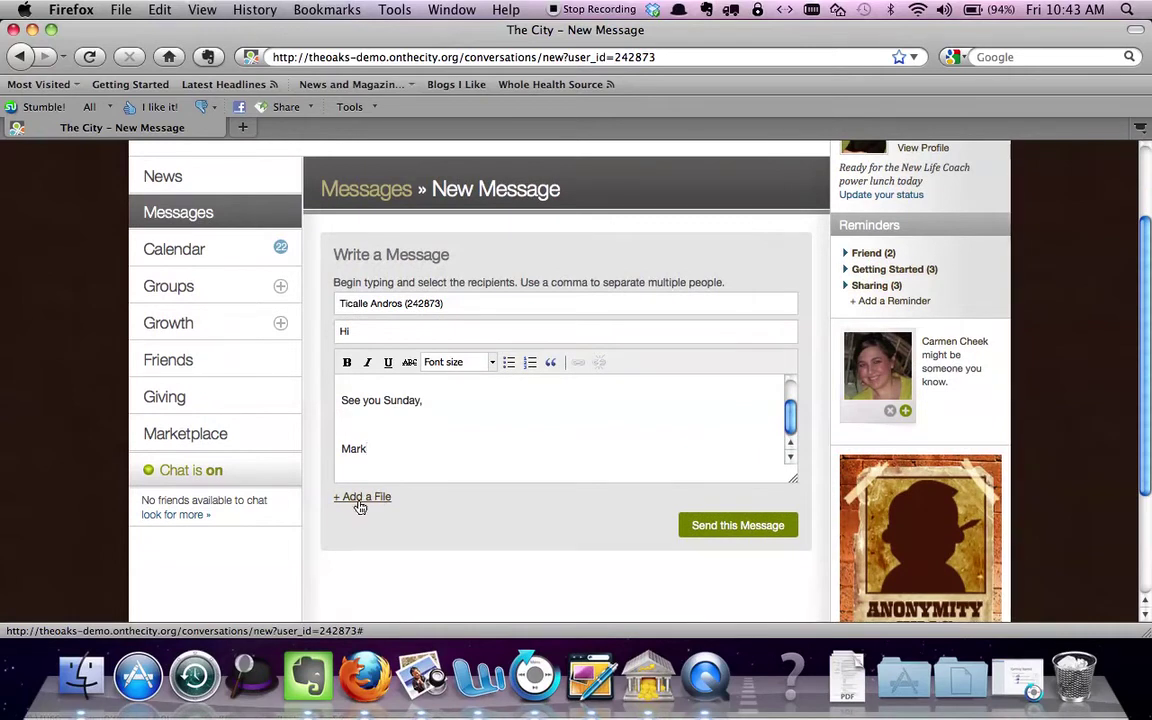
Send the 'Hi' message, close the sent notice, and reopen the New Life Coaches group
left_click(716, 536)
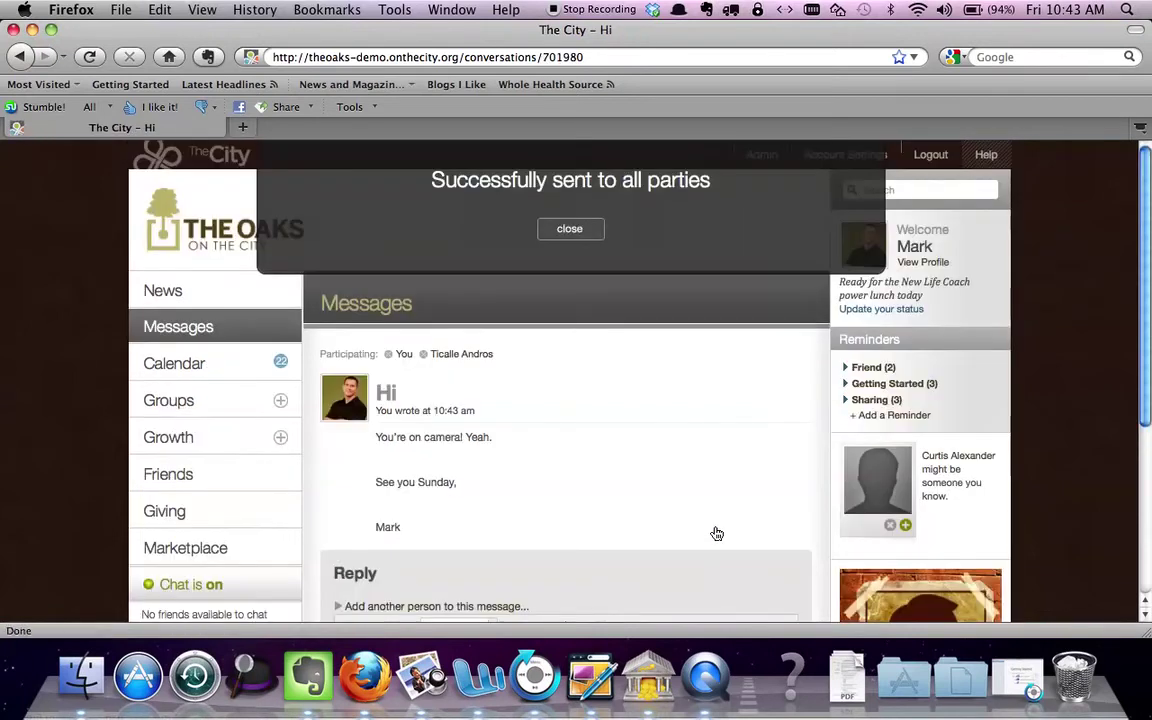
left_click(573, 231)
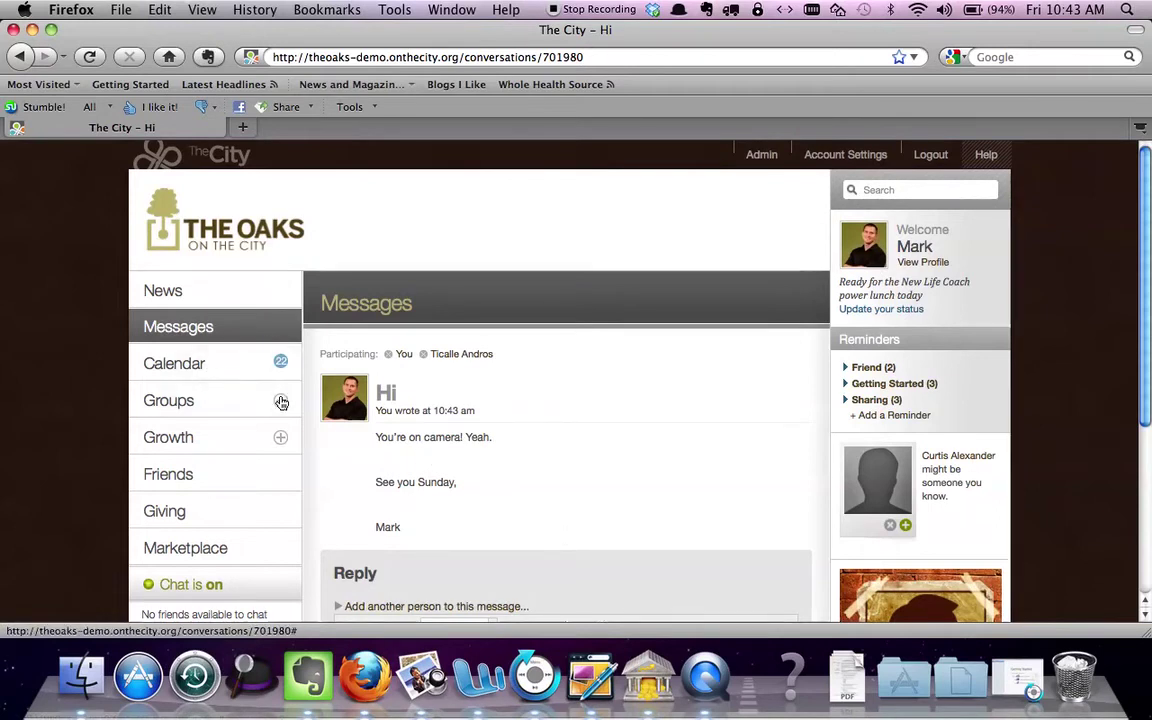
left_click(281, 401)
left_click(218, 453)
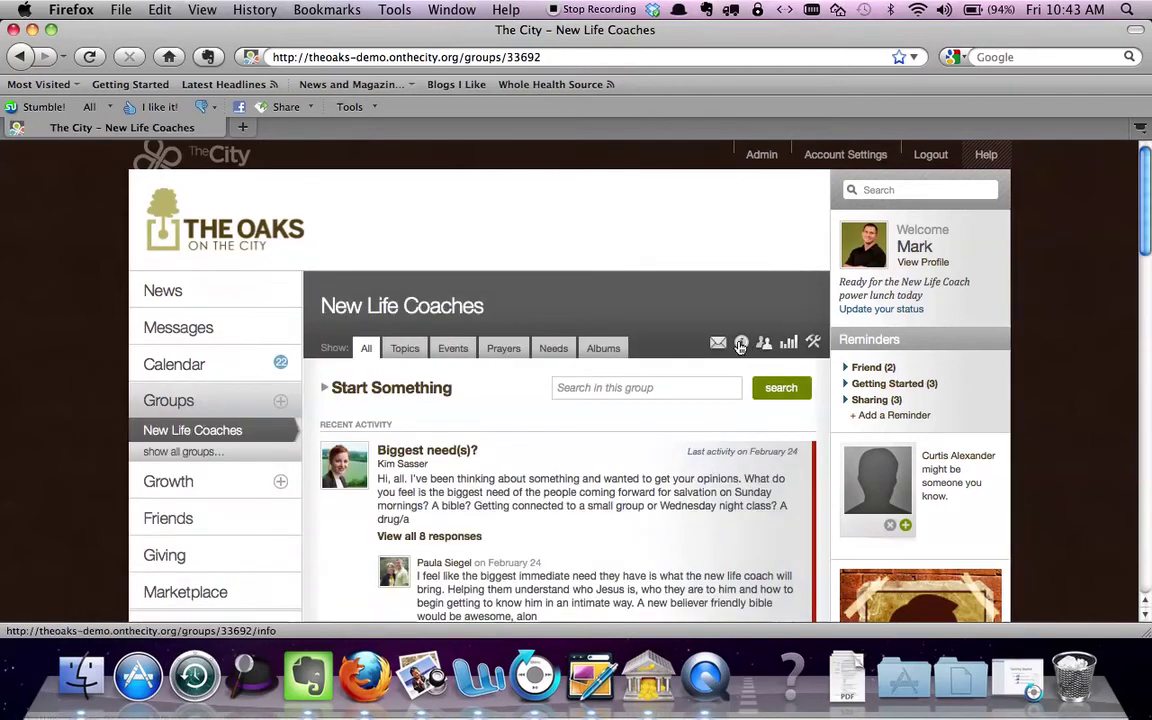
Bring up the group's 'How much email' panel and review it, with Everything selected
left_click(718, 343)
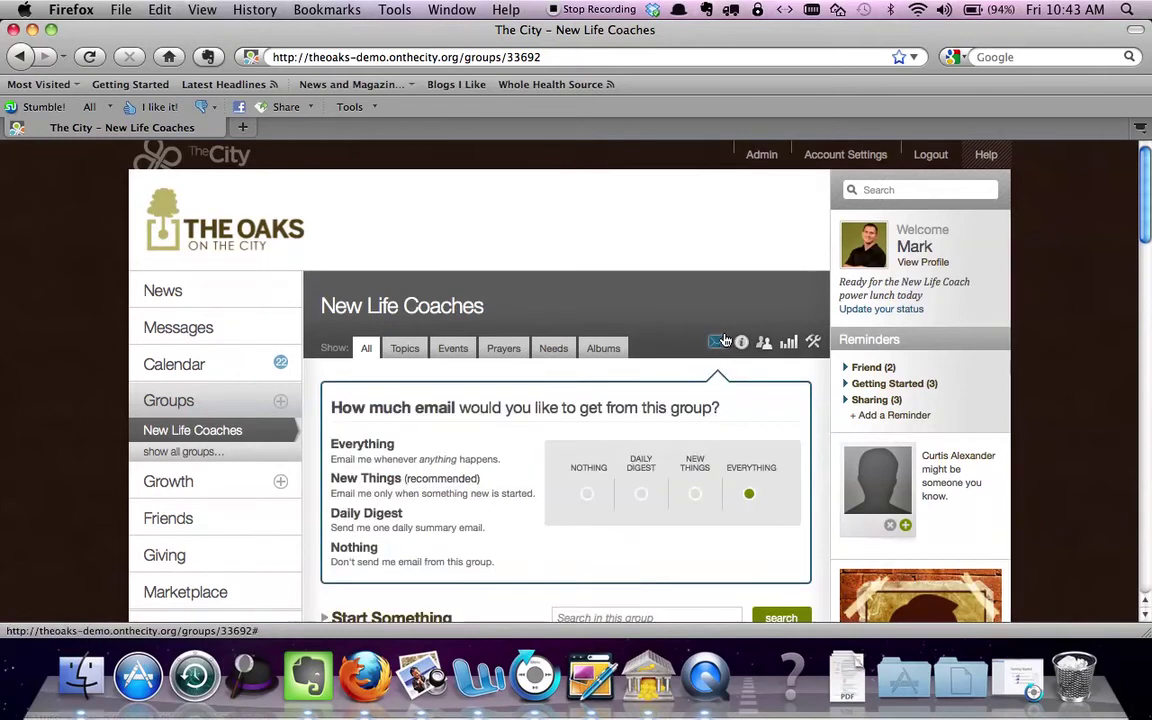
left_click(718, 344)
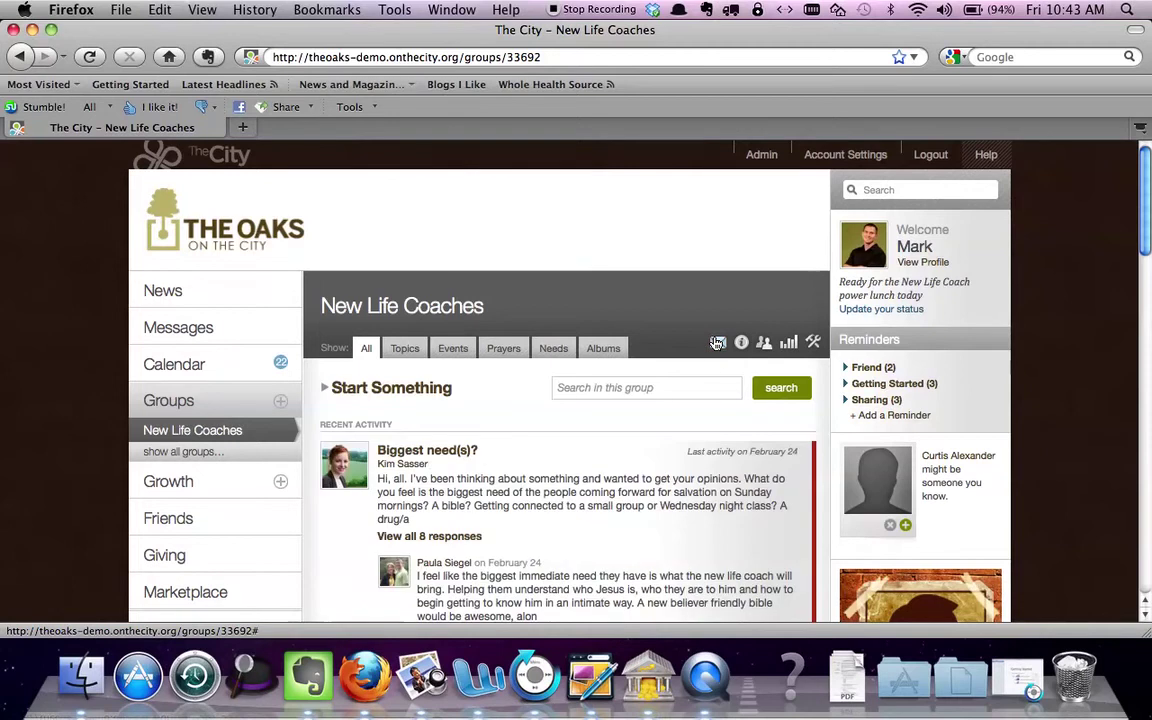
left_click(718, 344)
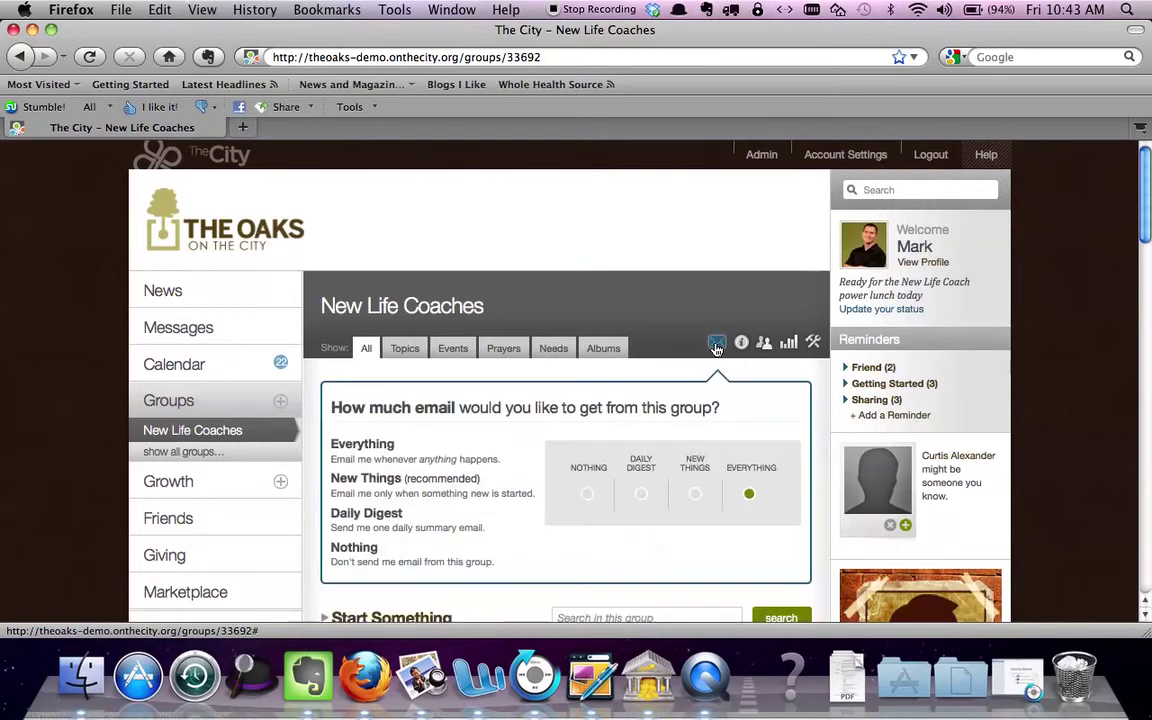
scroll(1147, 237, "down", 3)
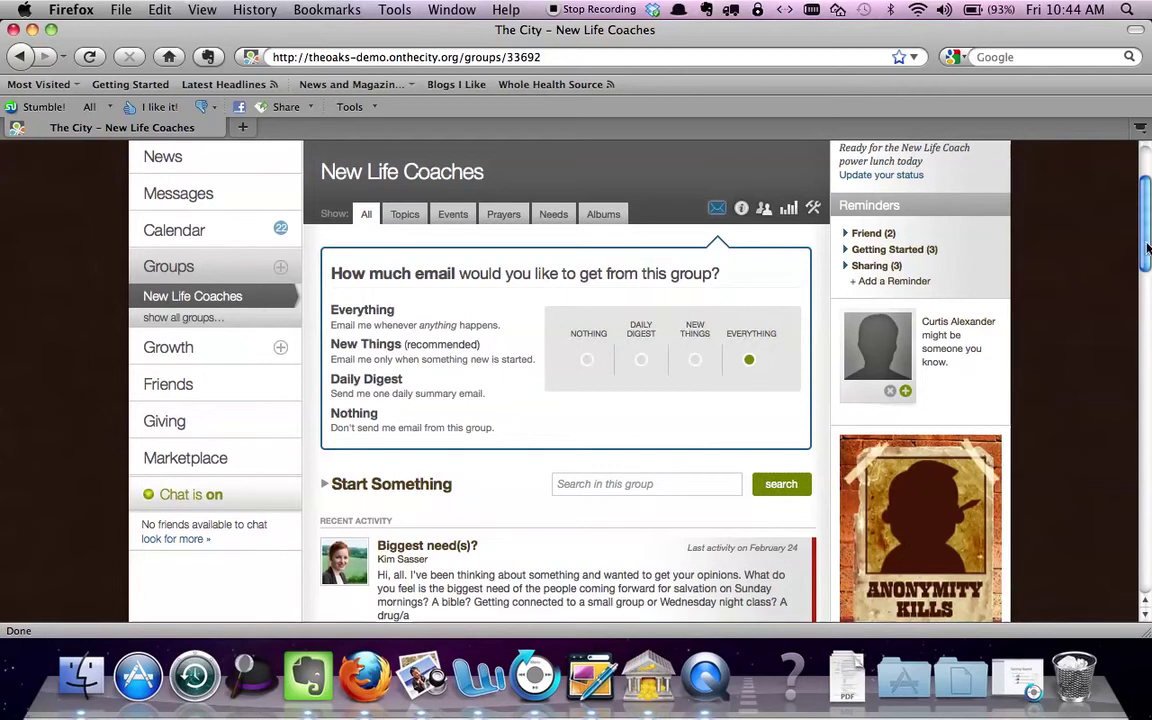
left_click_drag(1147, 252, 1147, 283)
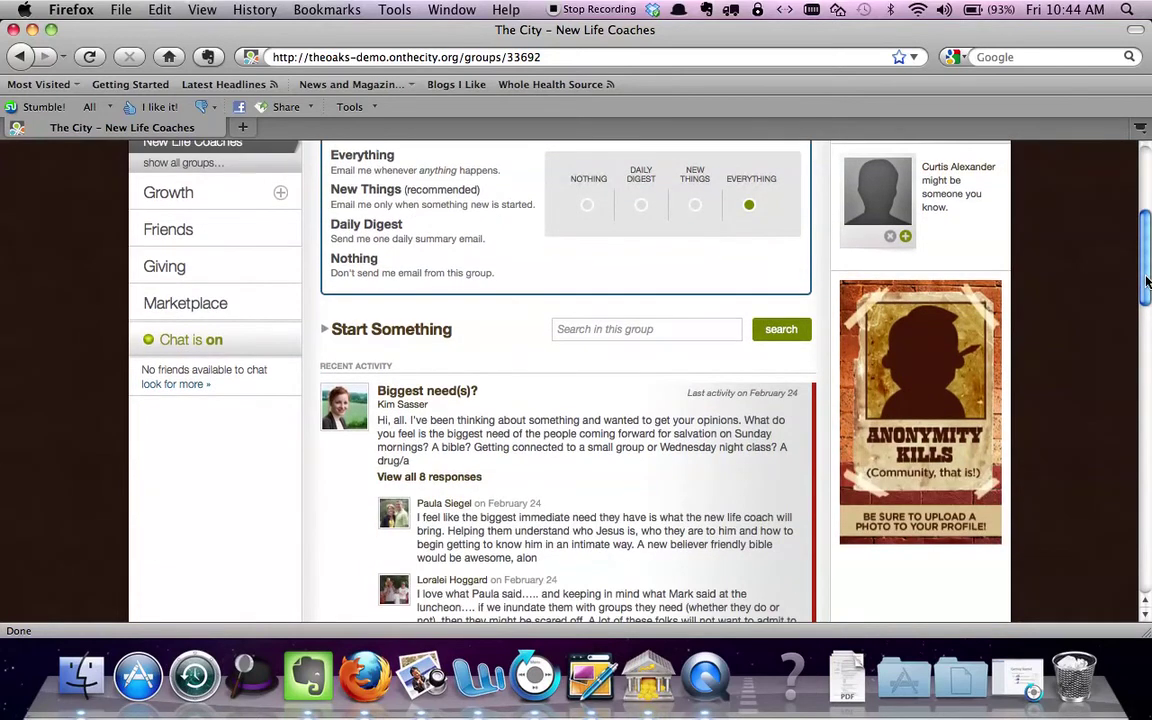
left_click_drag(1147, 283, 1147, 223)
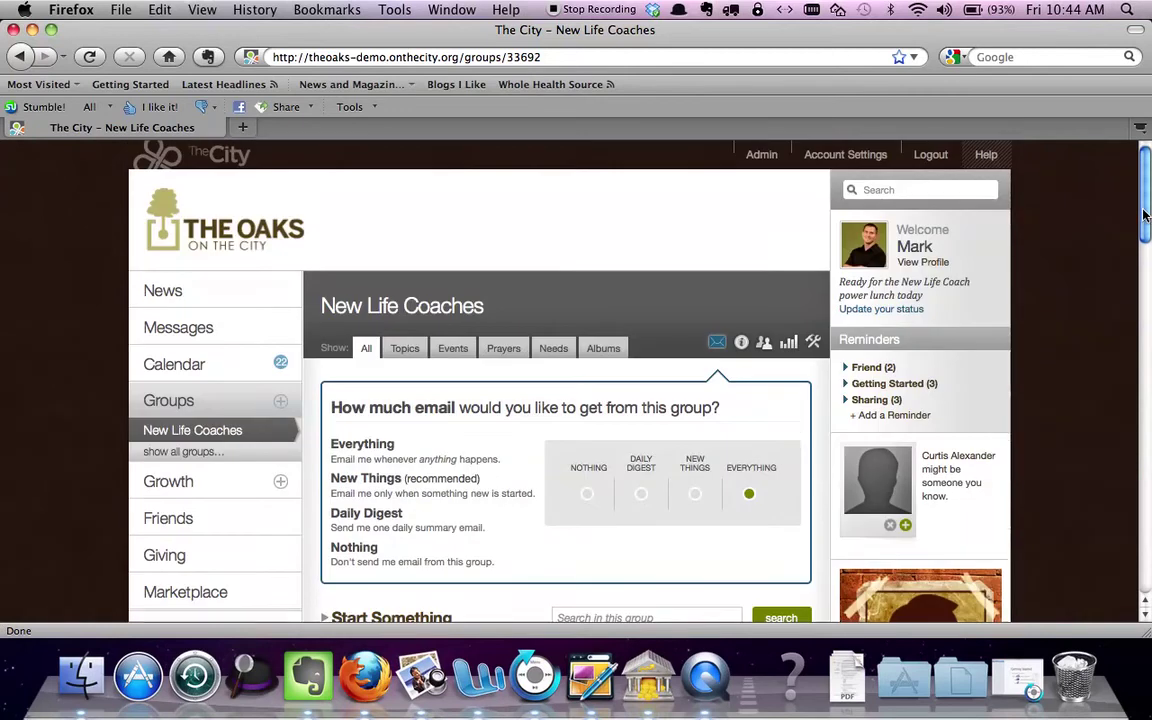
Glance at the group's people list, then go back to the New Life Coaches main page
left_click(764, 344)
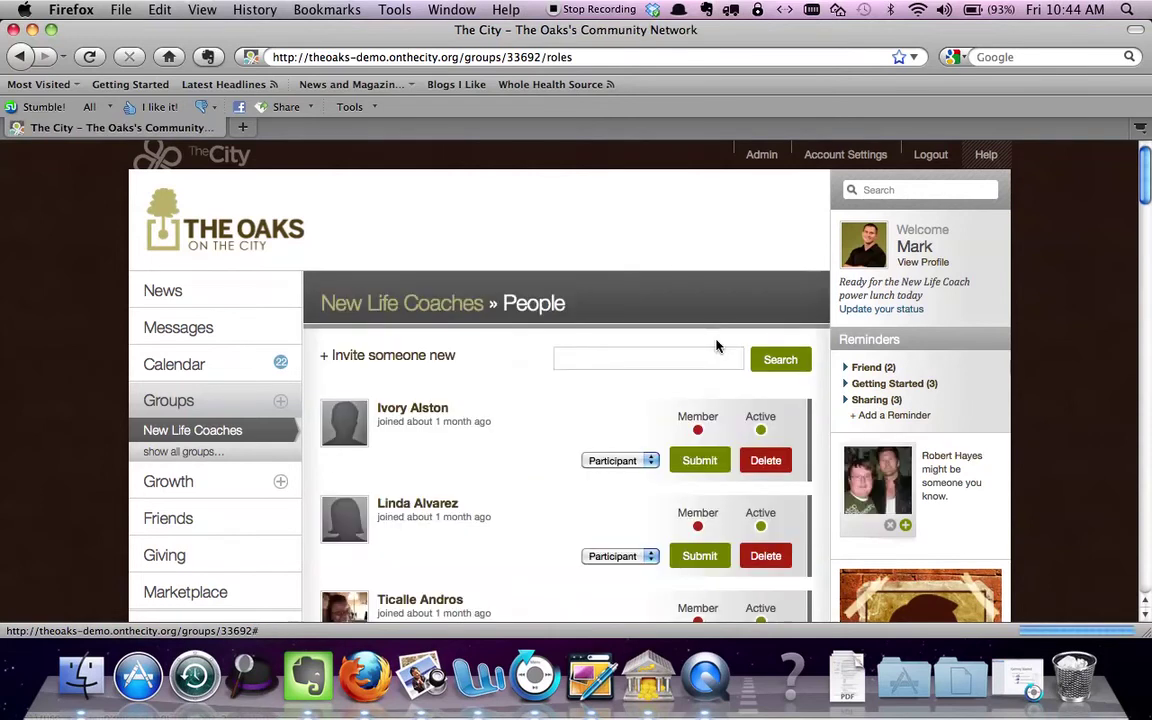
left_click(395, 309)
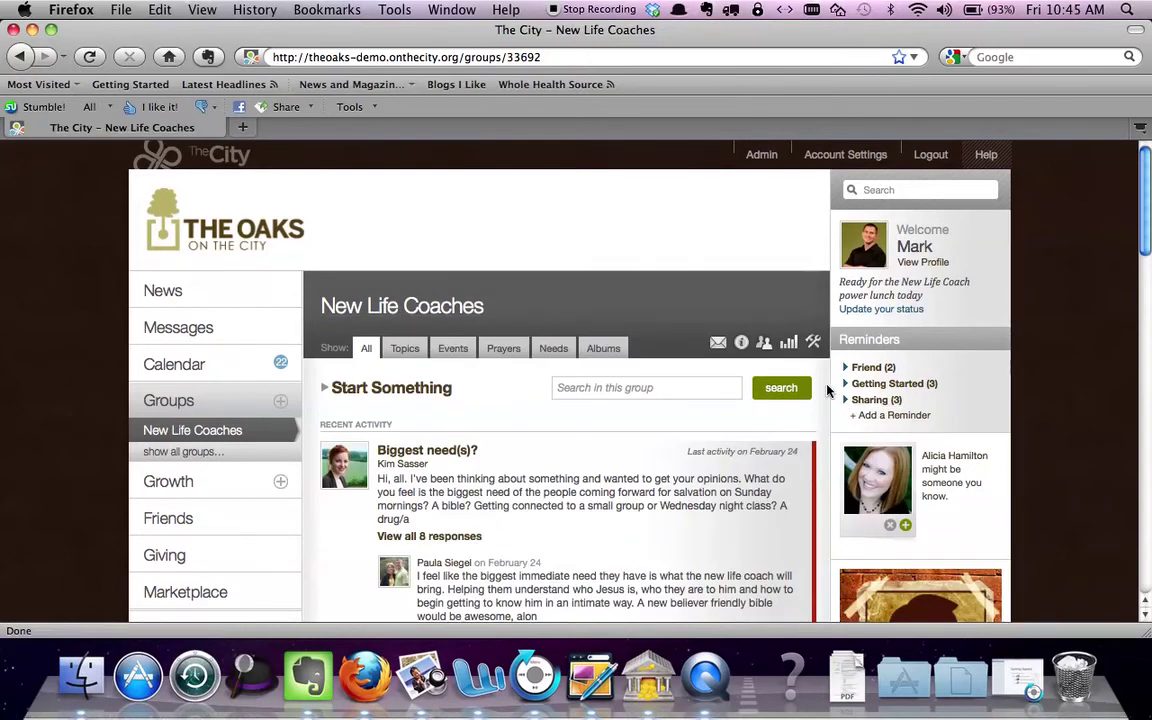
mouse_move(1149, 252)
left_mouse_down()
mouse_move(1149, 282)
mouse_move(1149, 262)
left_mouse_up()
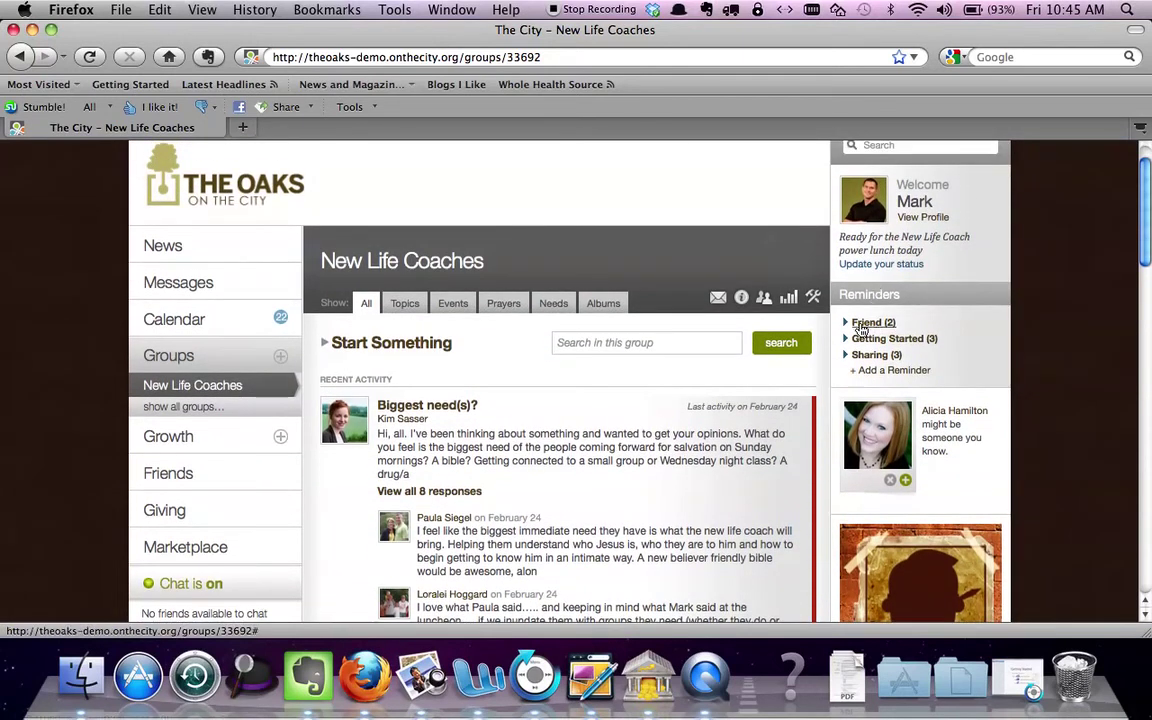
Expand Friend (2) in Reminders and confirm both pending friend requests
left_click(862, 323)
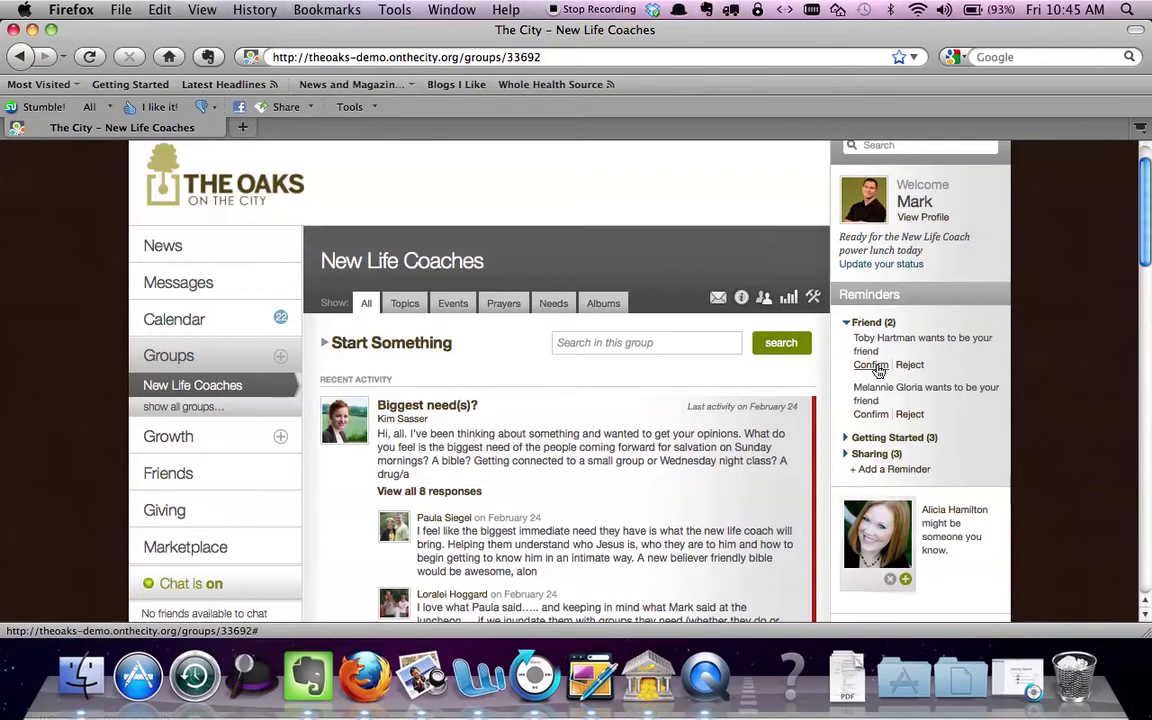
left_click(877, 368)
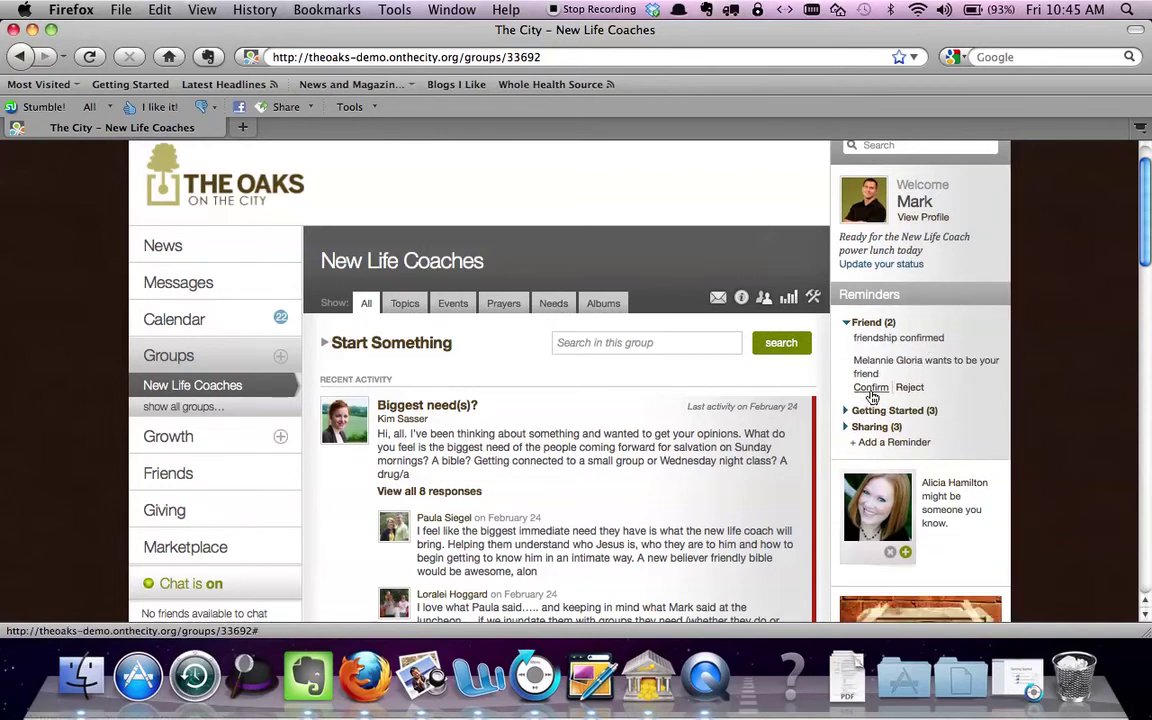
left_click(871, 388)
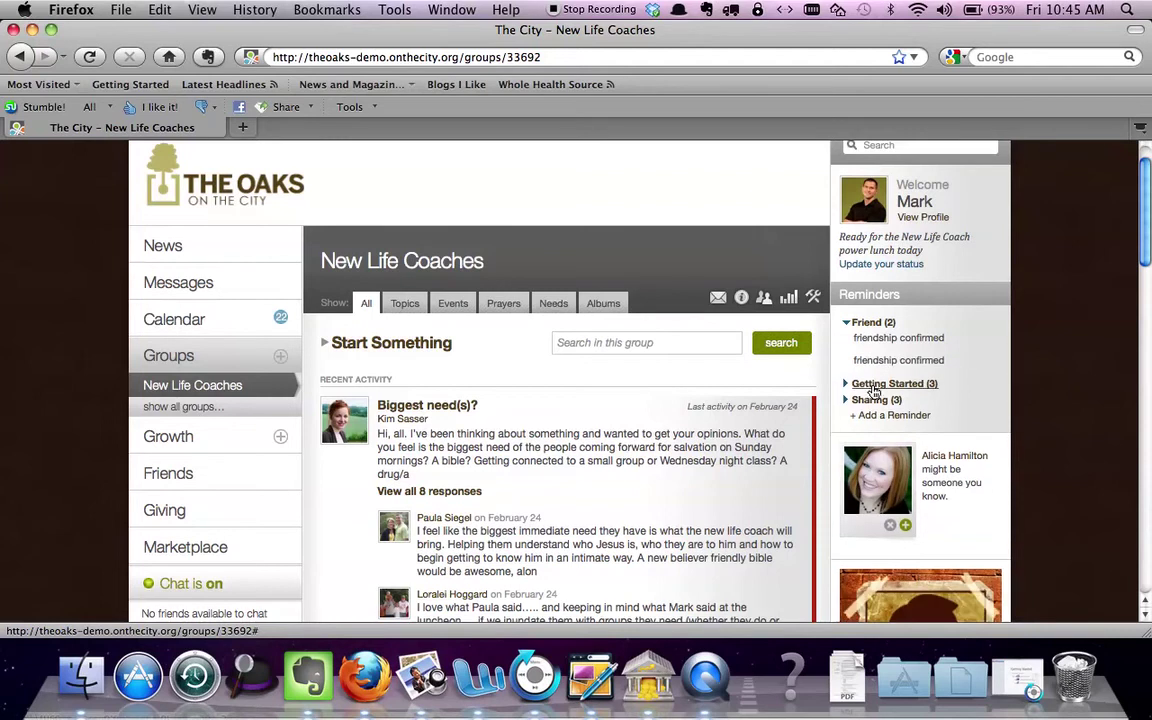
Expand Getting Started and Sharing reminders, listing Old School Games, GAT Madness Basketball 3on3, Tour Dallas- BikeRide
left_click(854, 386)
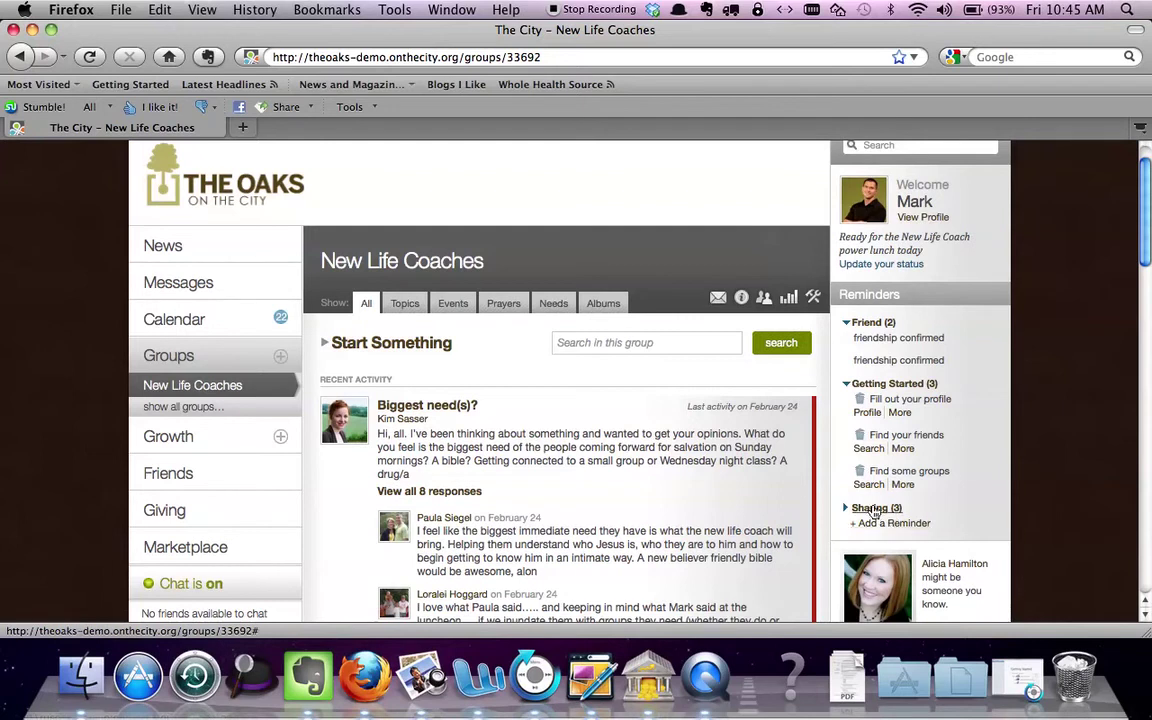
left_click(879, 508)
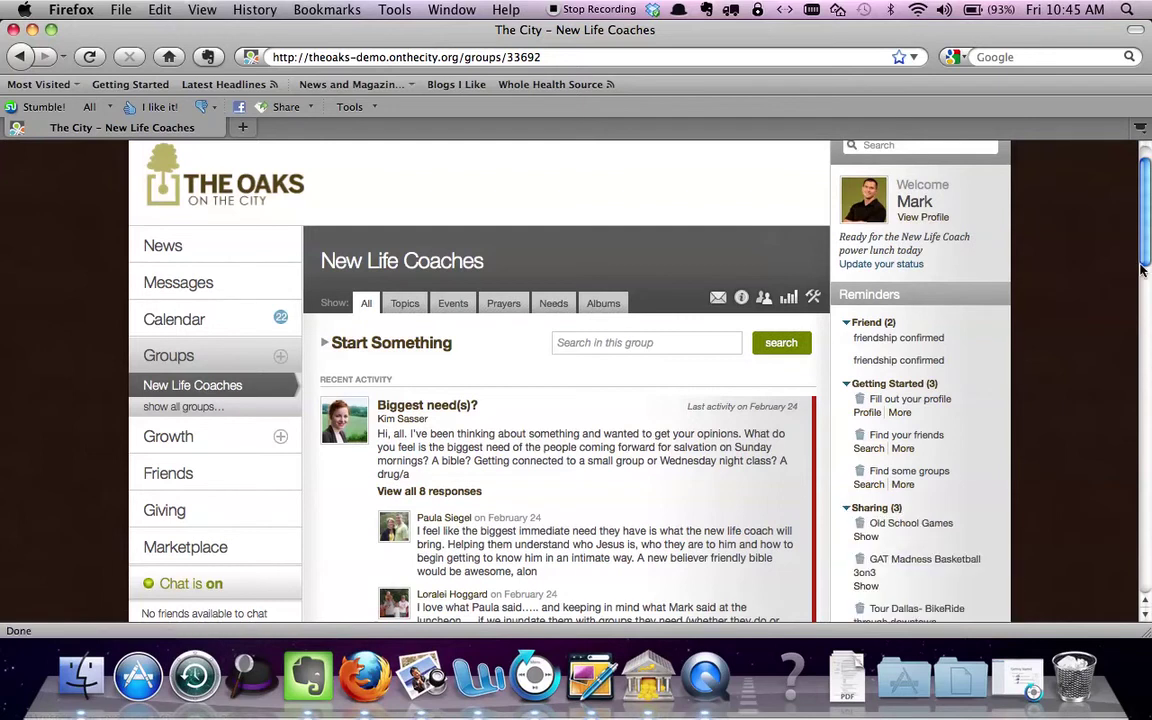
scroll(1143, 268, "down", 3)
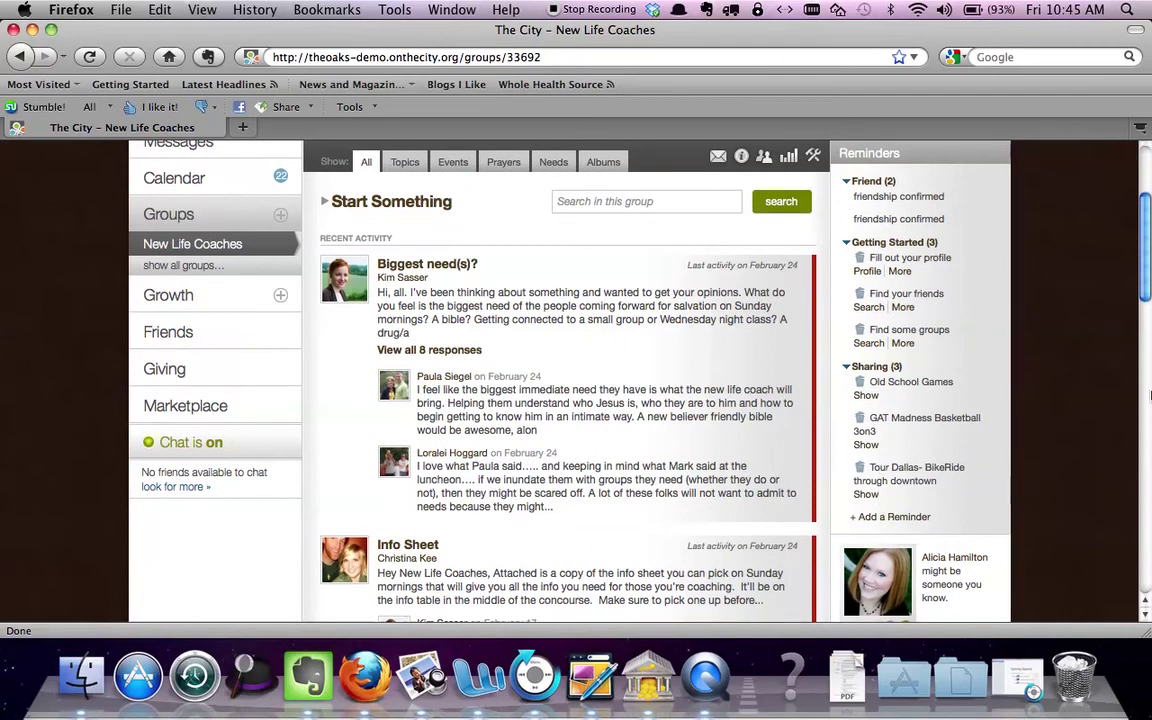
left_click_drag(1146, 278, 1143, 212)
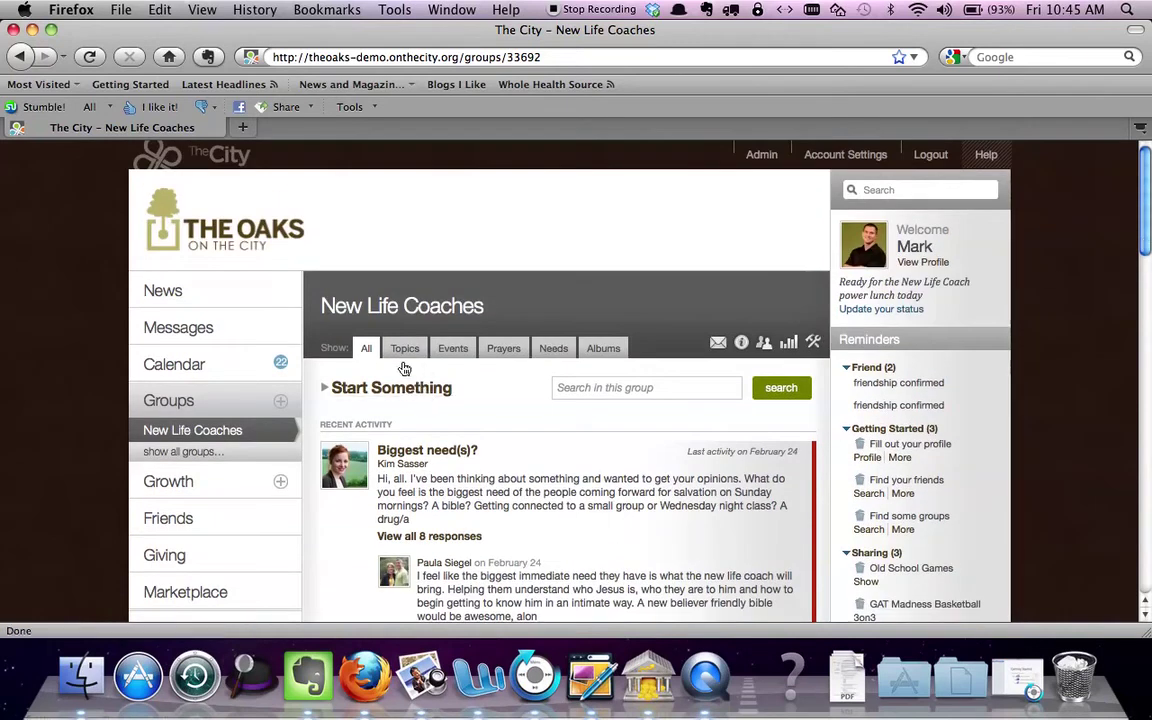
Reload New Life Coaches and read through all 8 responses to the Biggest need(s)? discussion
left_click(208, 431)
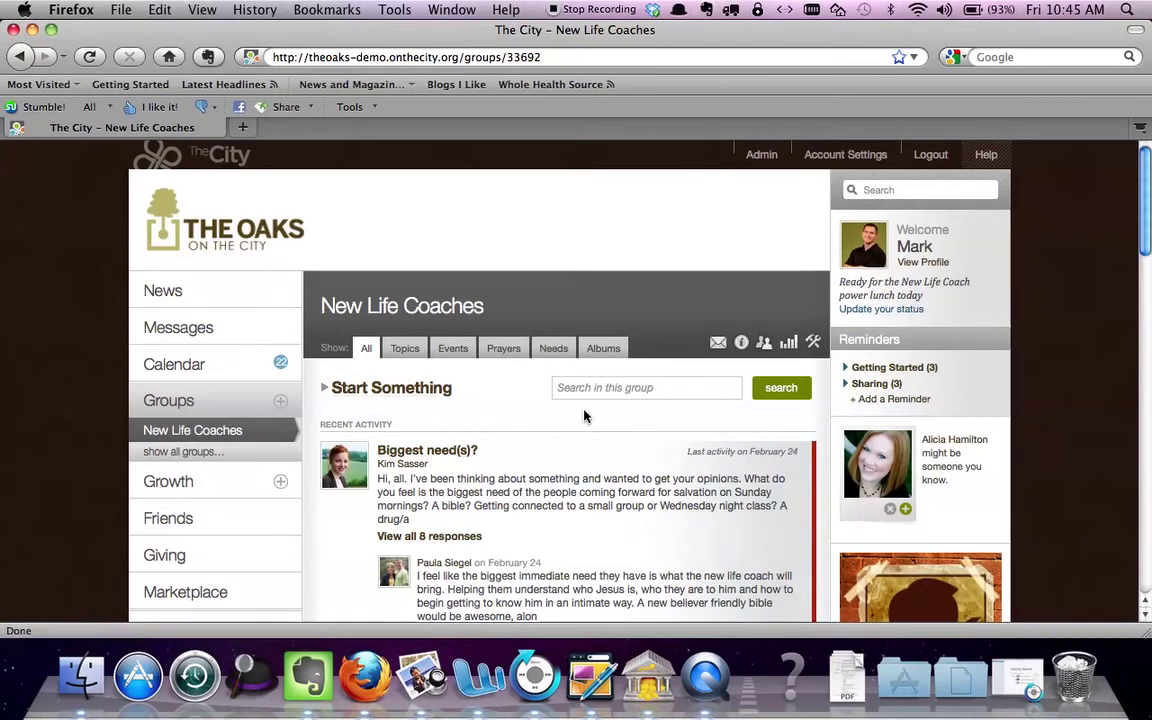
left_click_drag(1148, 243, 1148, 272)
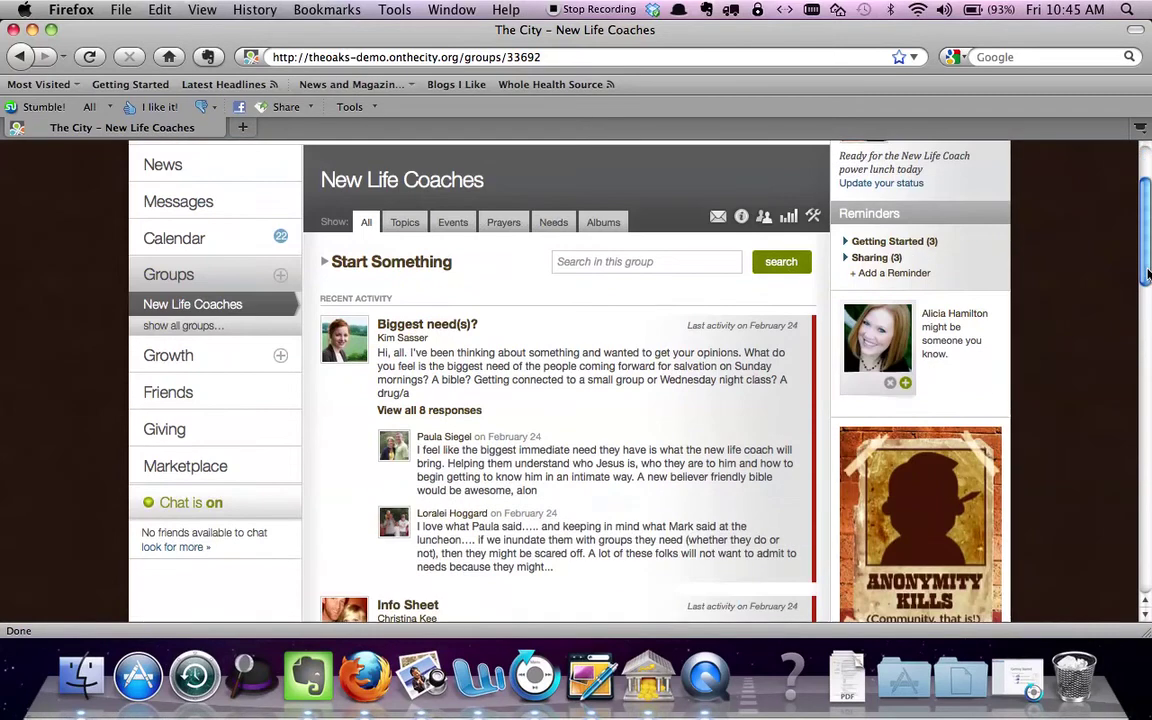
left_click(476, 411)
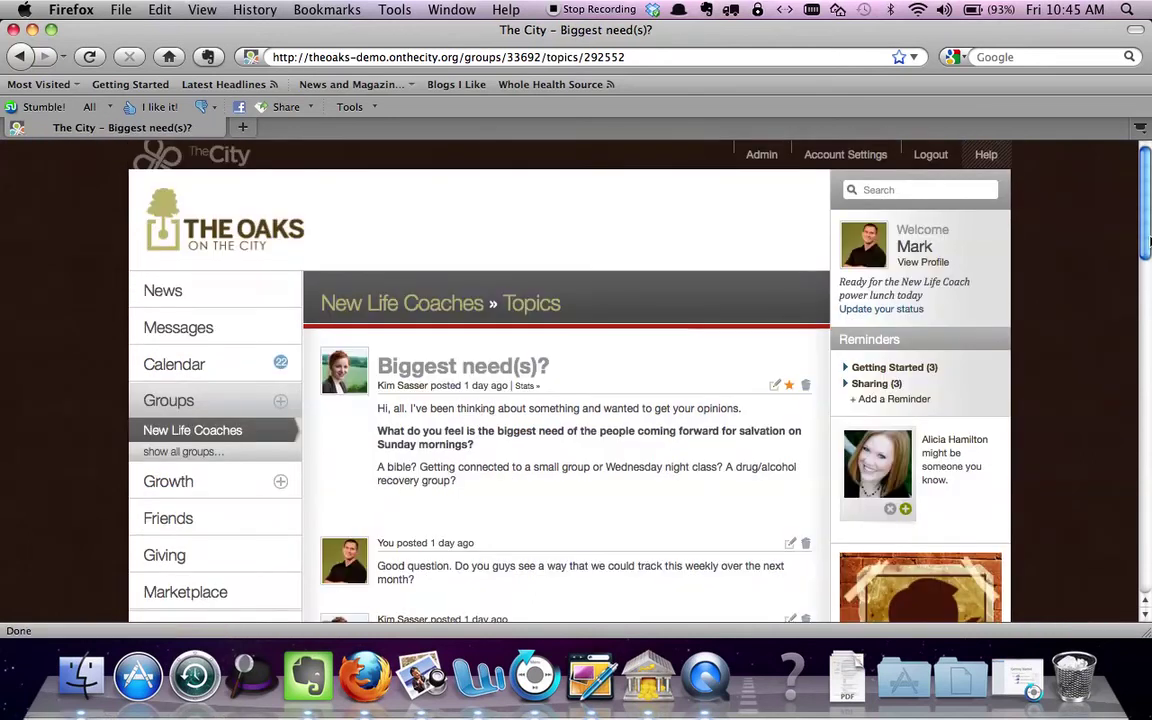
left_click_drag(1148, 243, 1145, 437)
left_click_drag(1147, 470, 1149, 262)
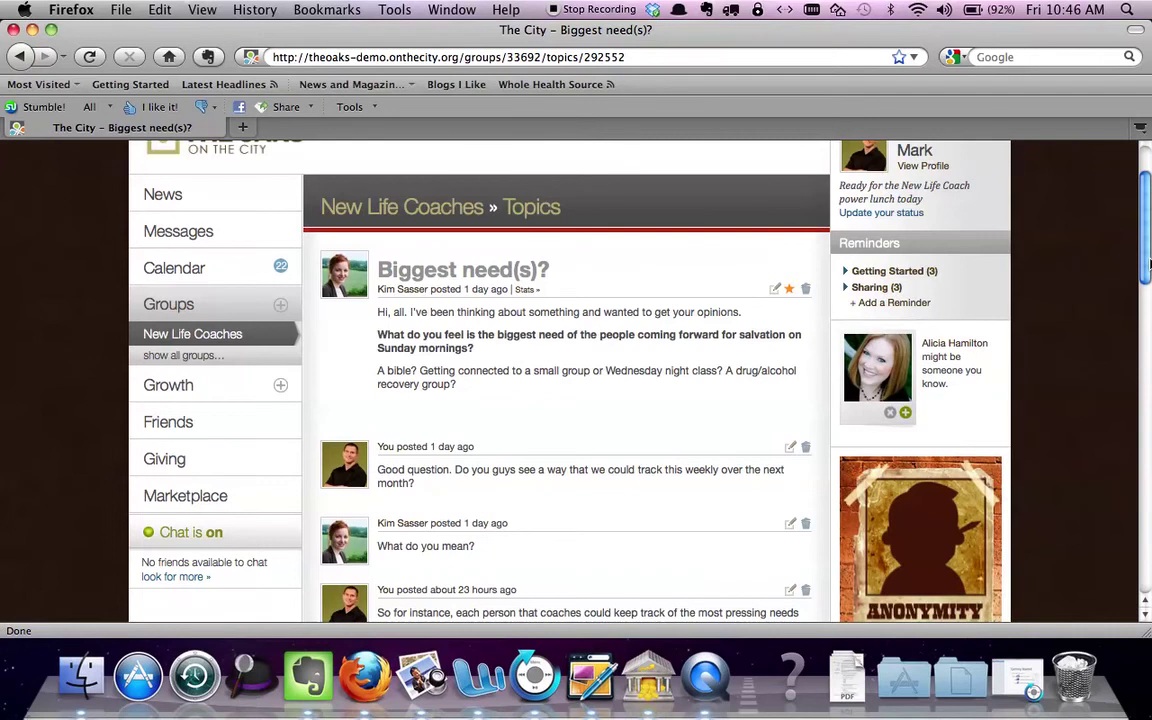
left_click_drag(1147, 256, 1149, 226)
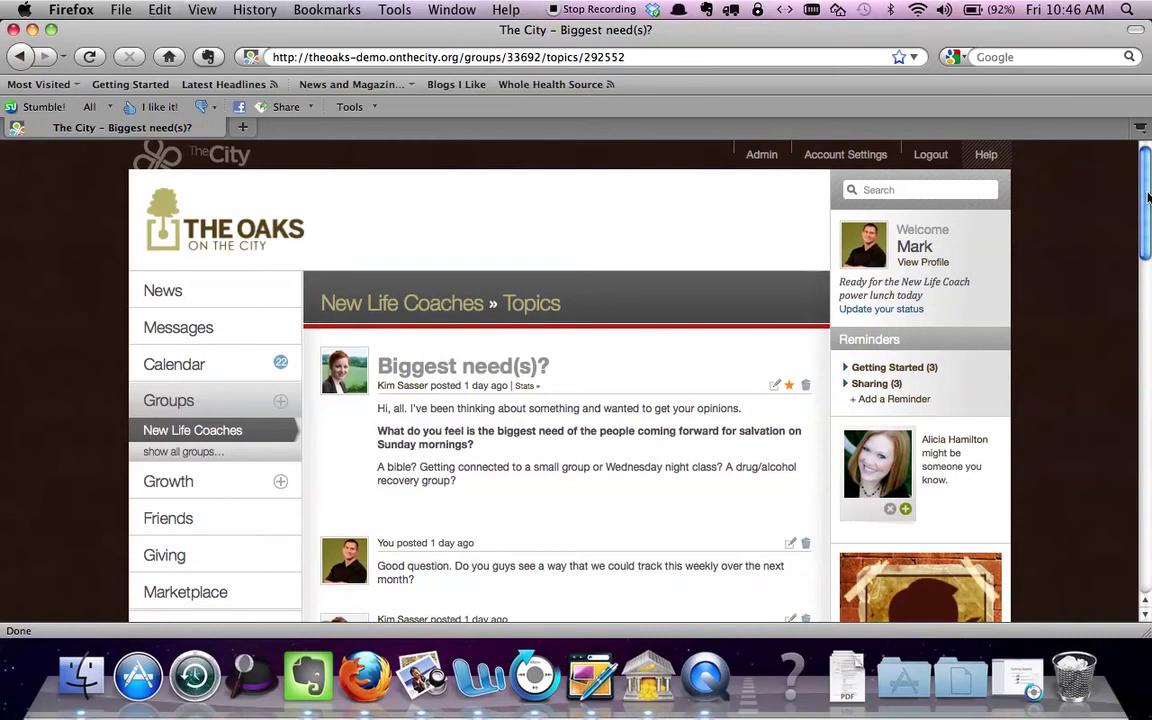
mouse_move(1147, 197)
left_mouse_down()
mouse_move(1139, 263)
mouse_move(1142, 200)
left_mouse_up()
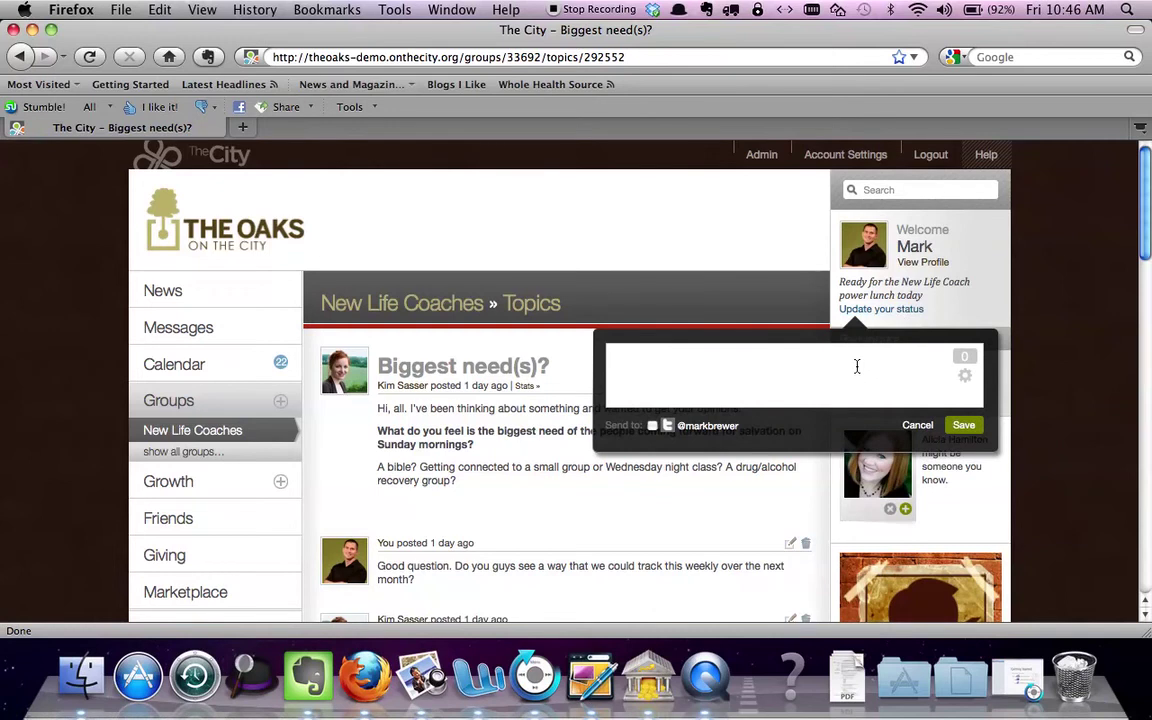
Save the status 'Doing a video to help peeps use The City' and view your own profile
type("a video to help peeop")
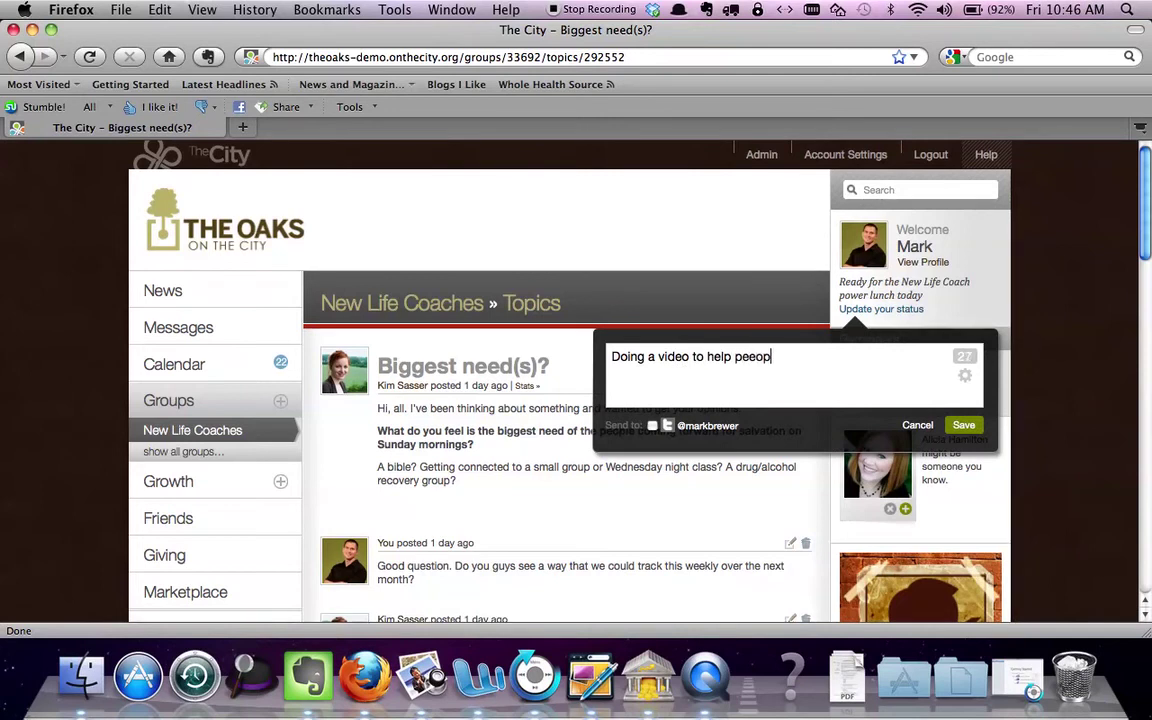
type("s use")
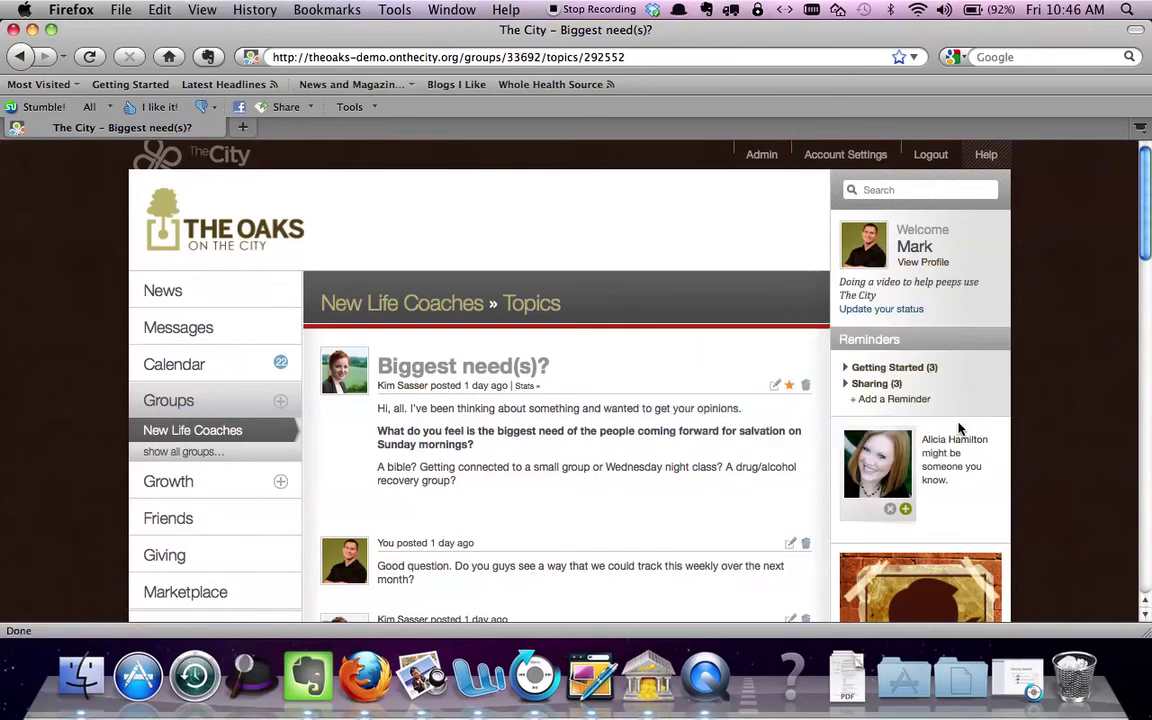
left_click(942, 264)
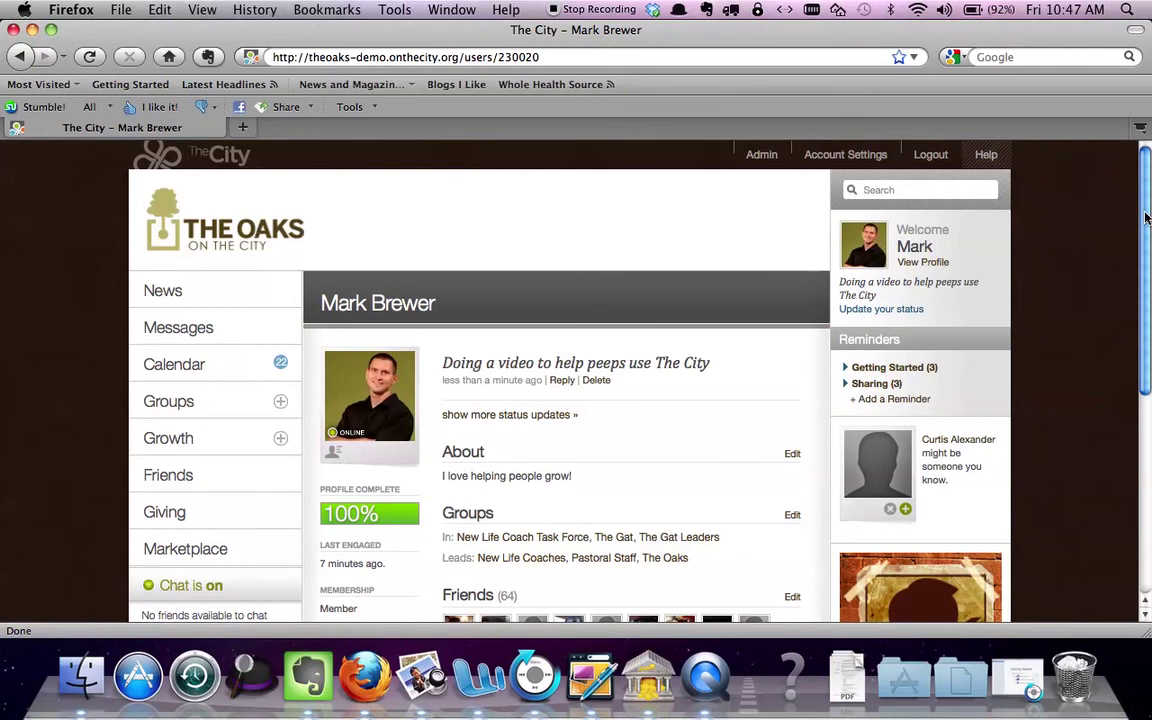
Bring up Account Settings on the Profile tab with the name, birth date and About Me fields
scroll(1140, 280, "down", 3)
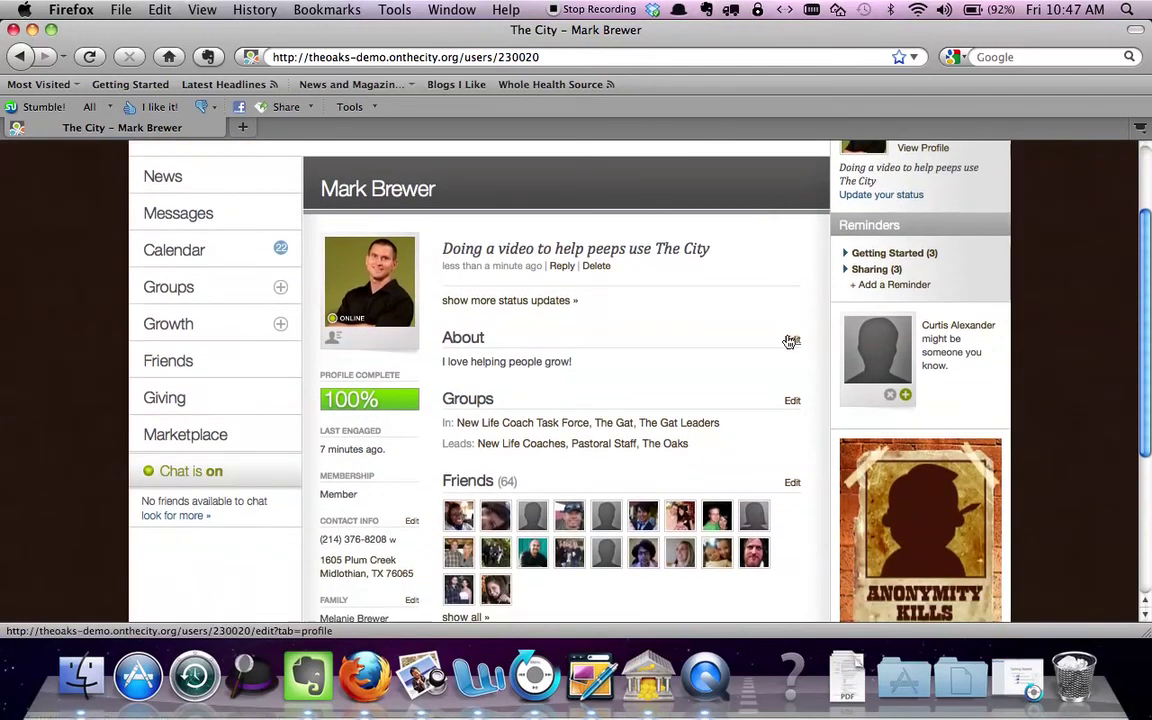
left_click(792, 342)
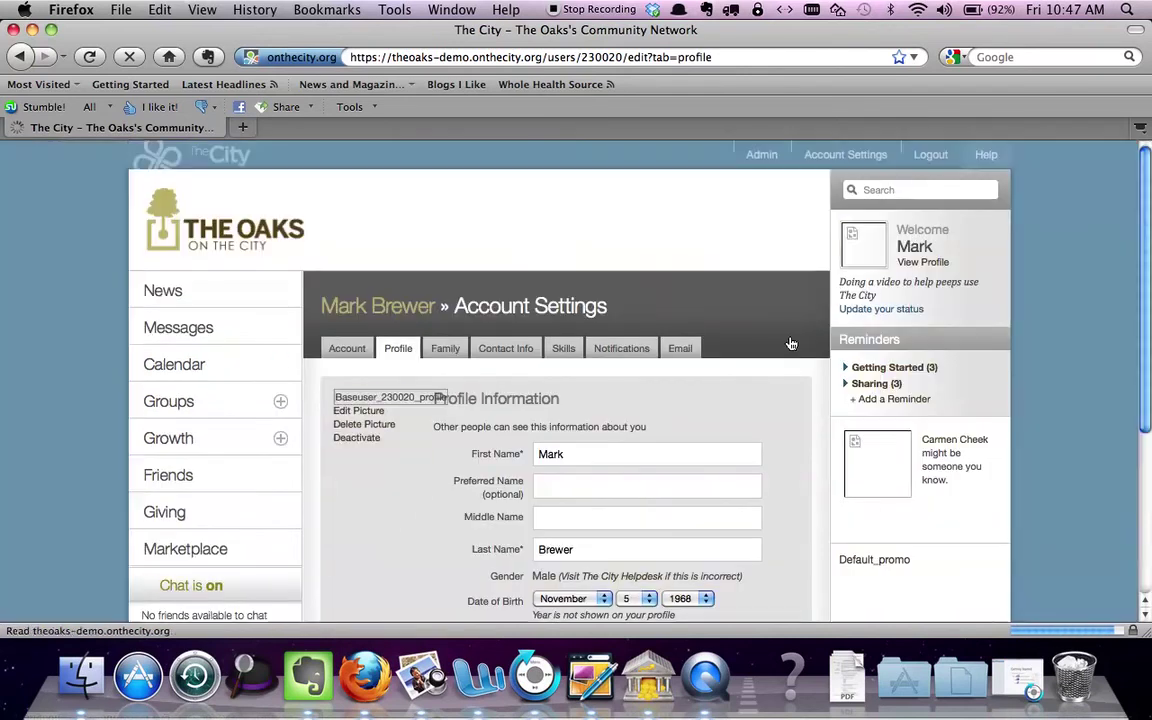
left_click_drag(1147, 272, 1147, 388)
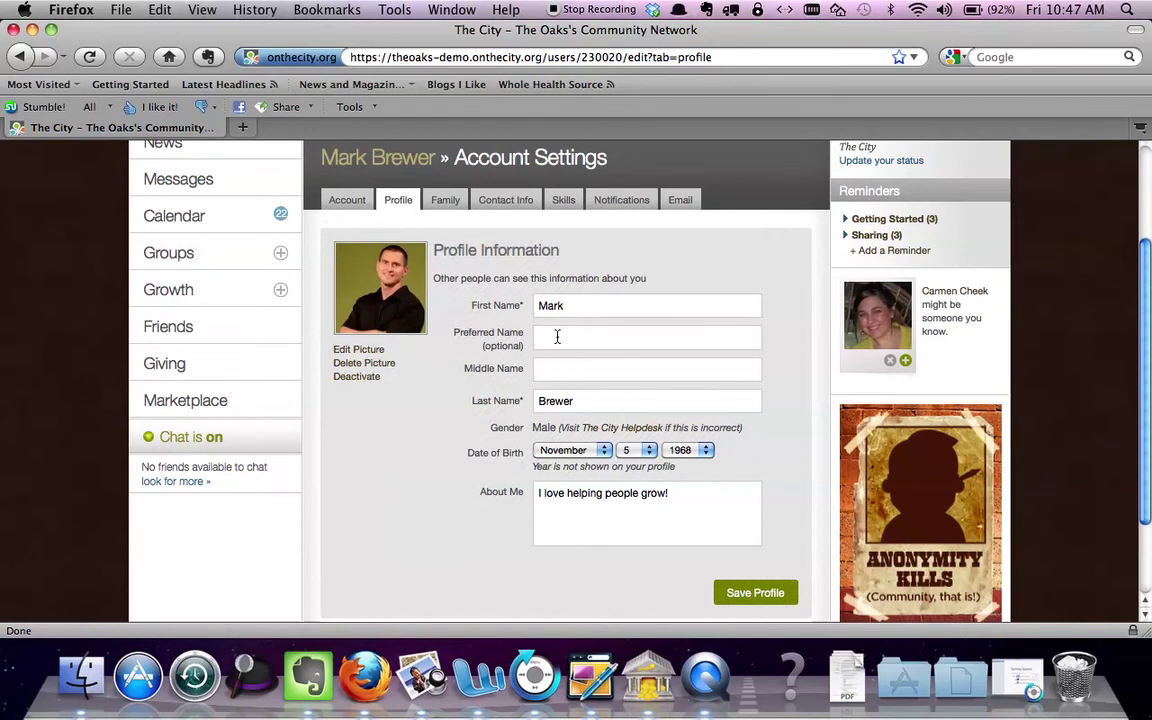
Start a new family member marked Not In The City and enter the child's first and last name
left_click(445, 201)
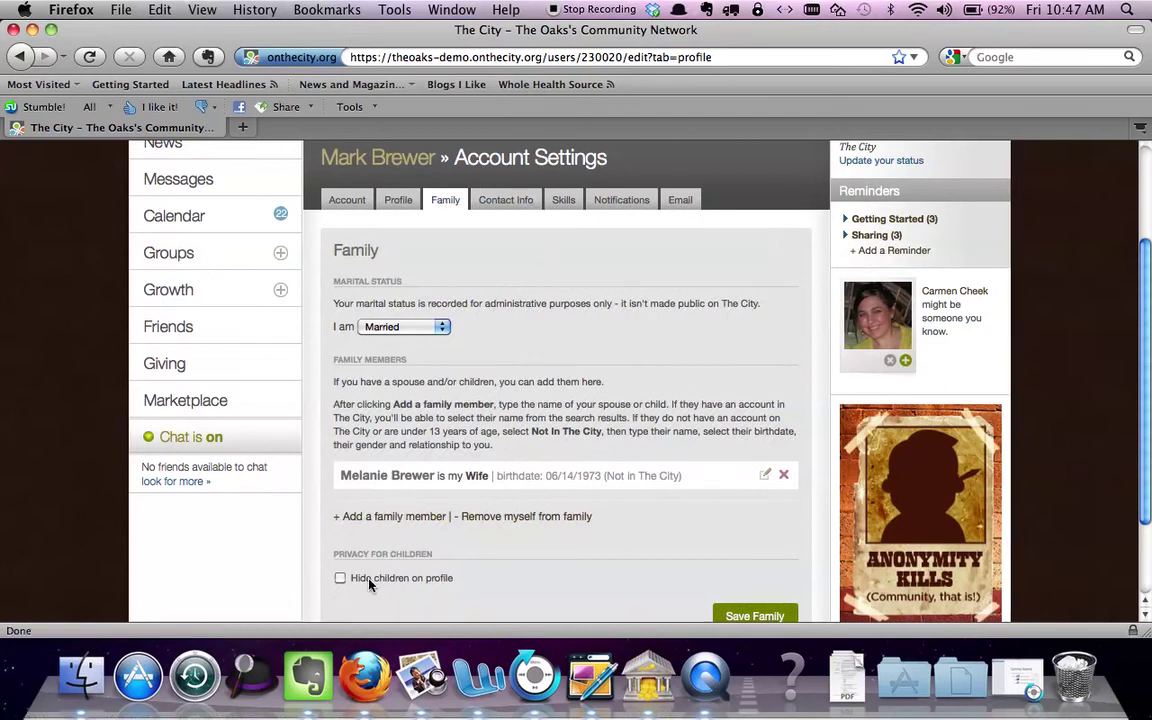
left_click(389, 520)
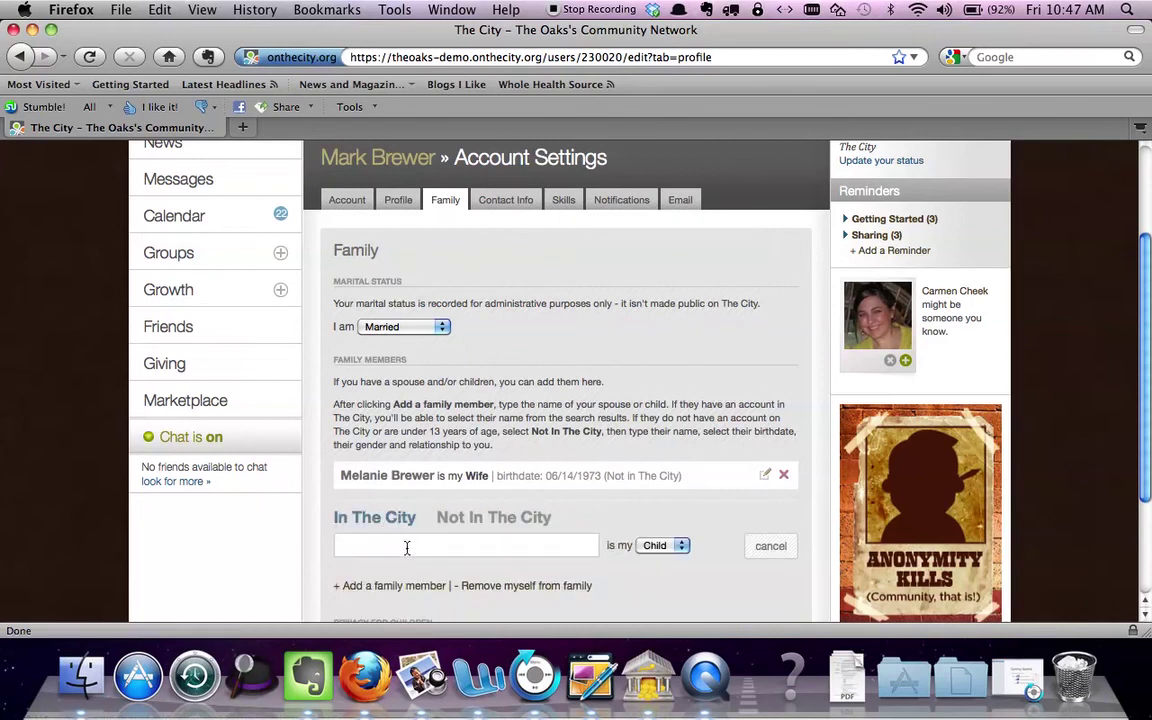
left_click(498, 518)
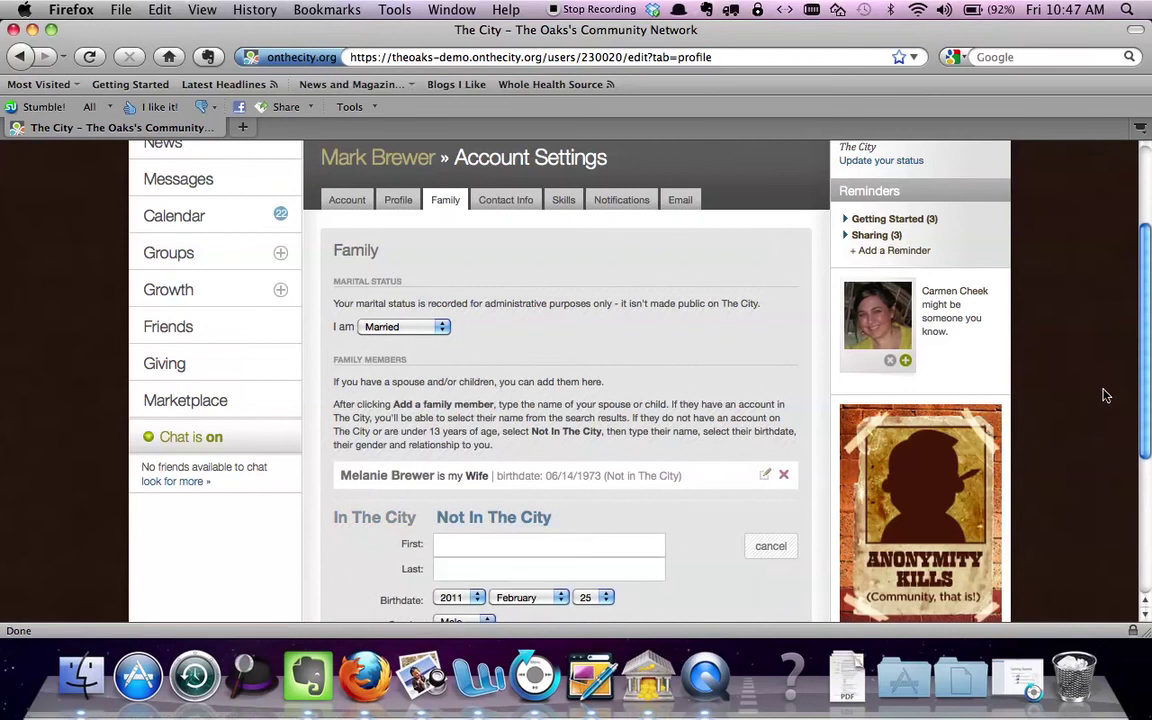
scroll(1148, 285, "down", 2)
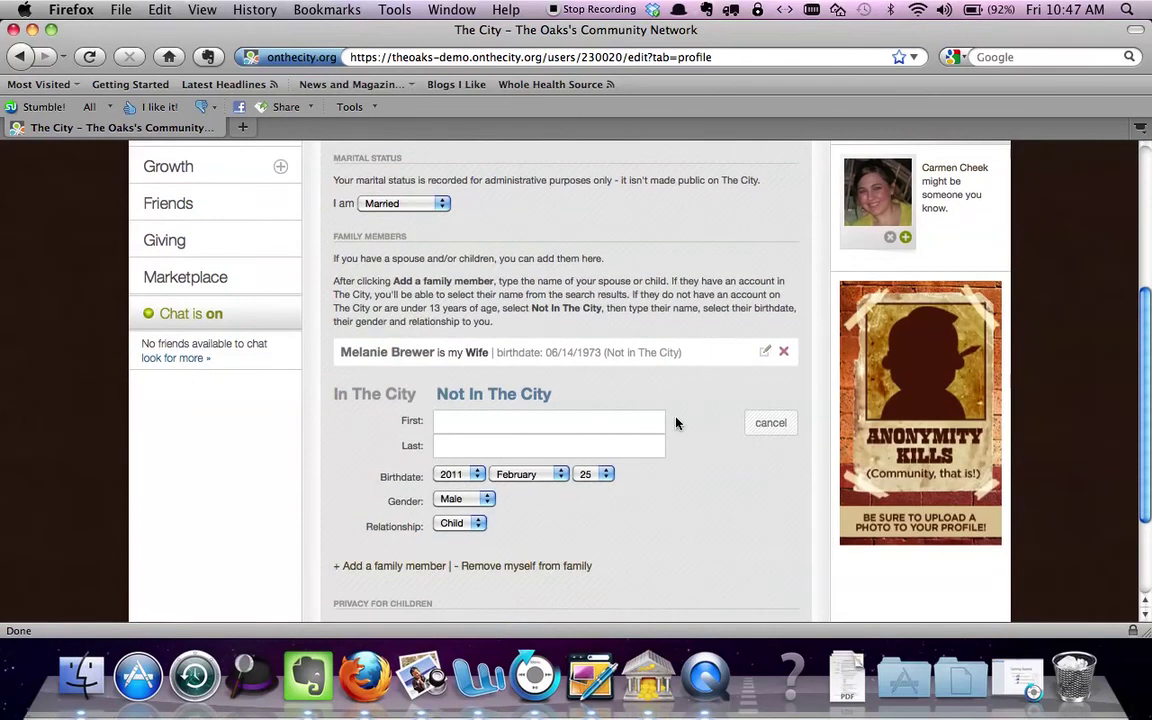
left_click(650, 424)
key("Tab")
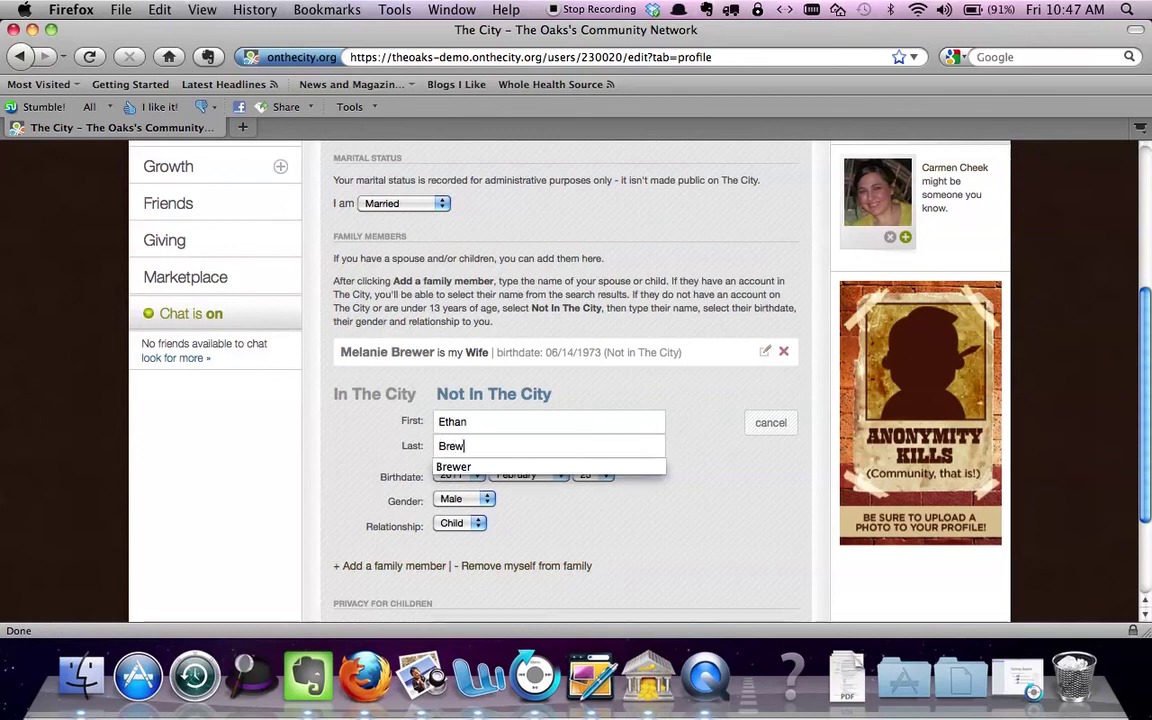
key("Return")
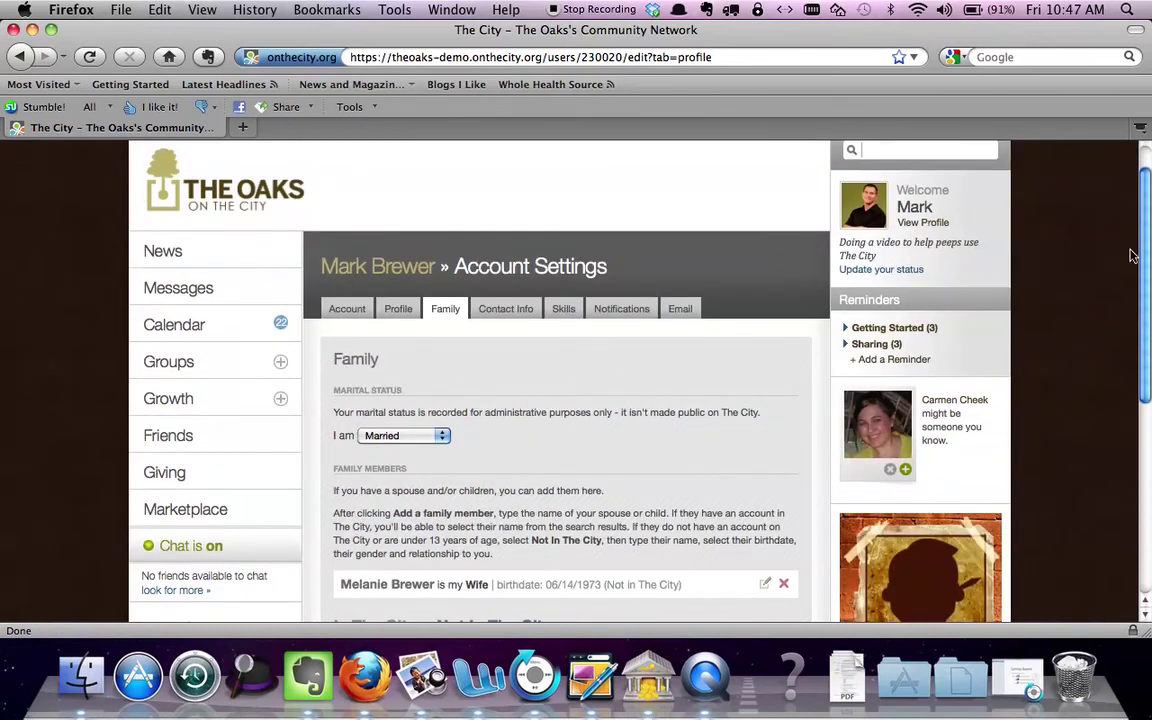
Set the child's birthdate to 1997 May 15 and tick Hide children on profile
left_click_drag(1147, 252, 1150, 393)
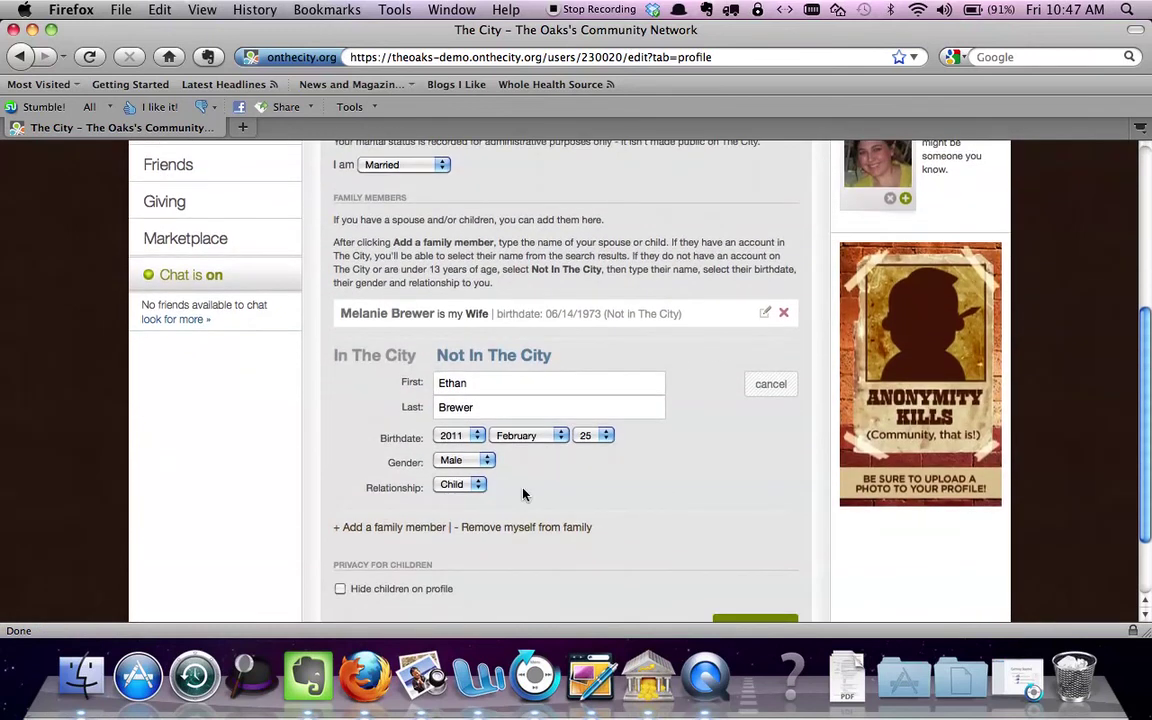
left_click(479, 435)
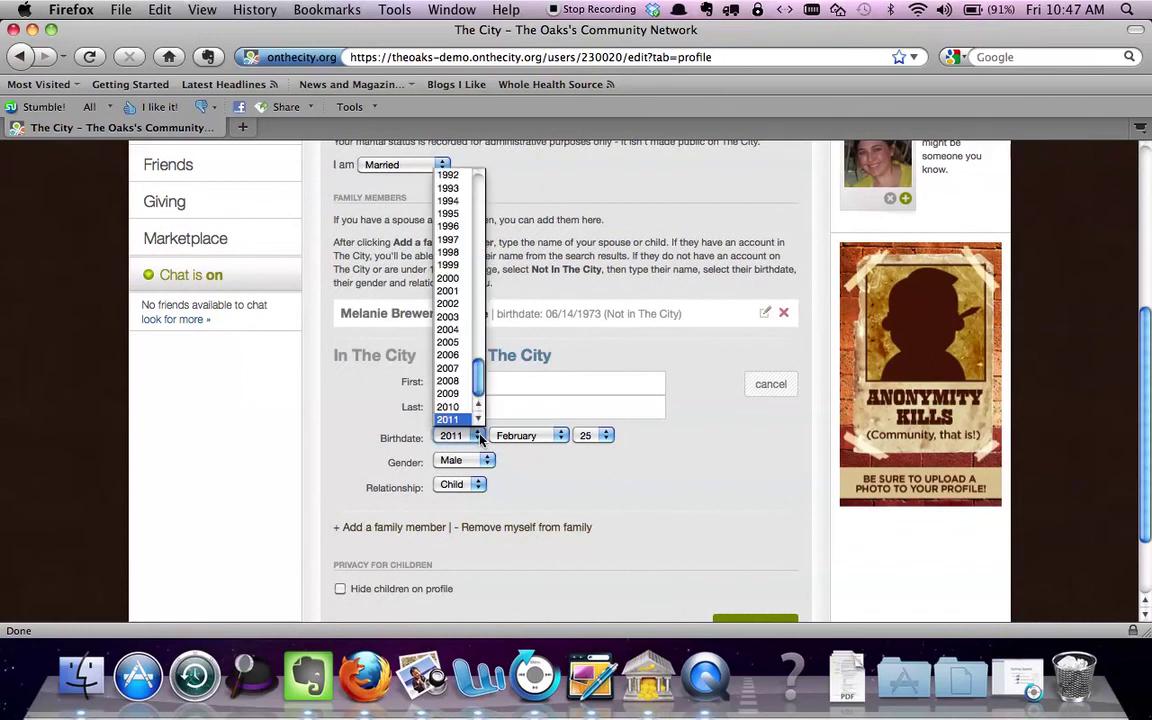
left_click(463, 241)
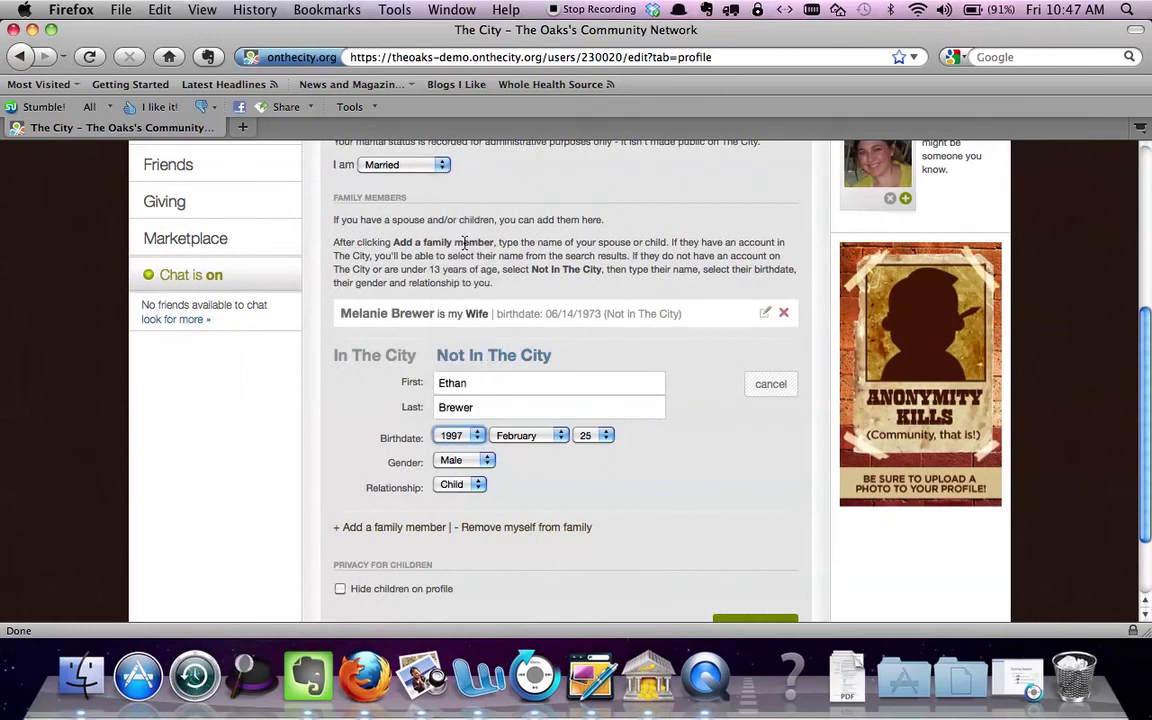
left_click(562, 438)
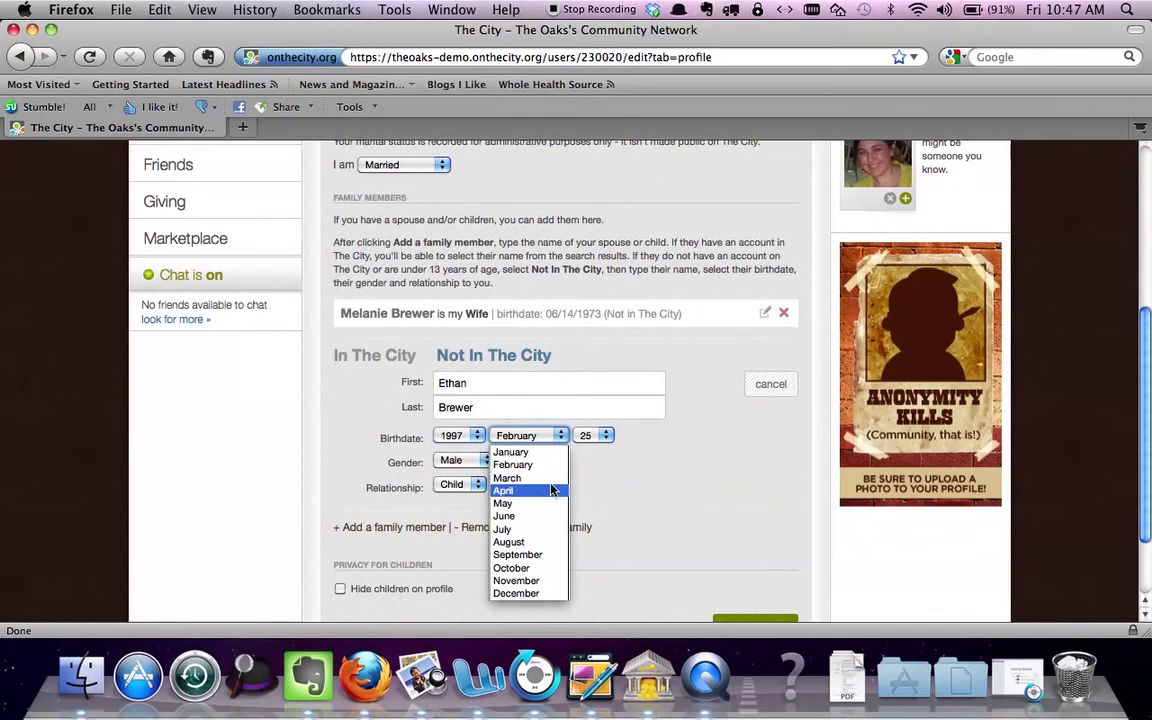
left_click(546, 505)
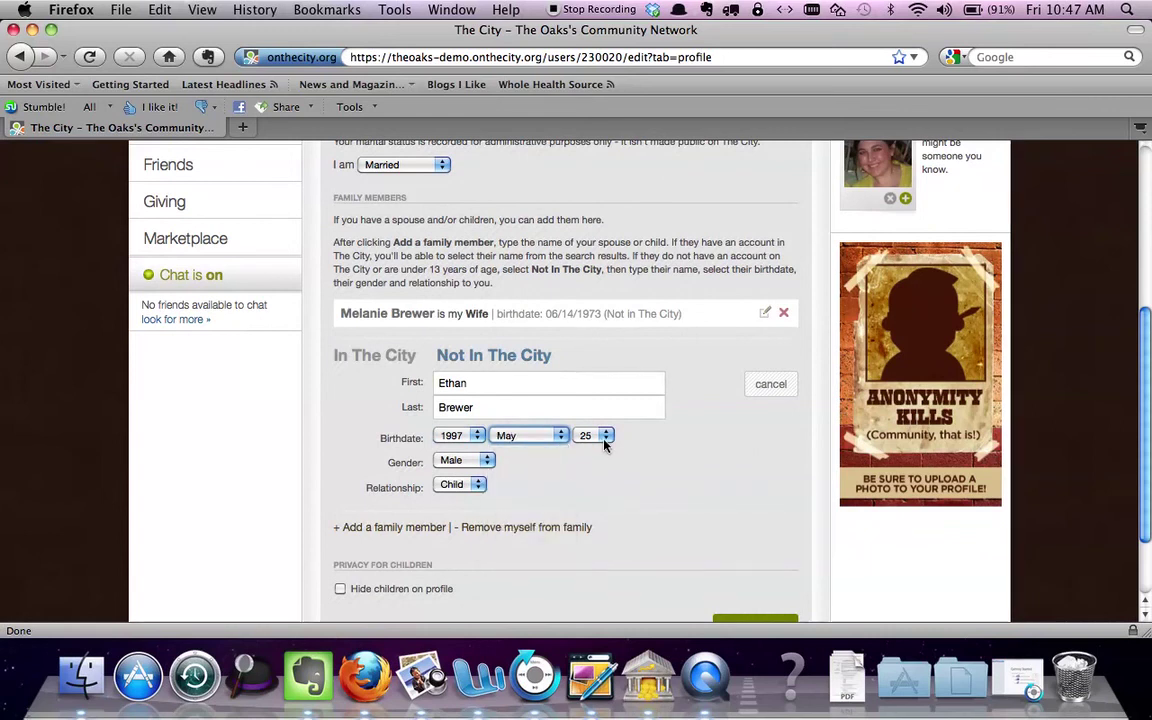
left_click(604, 438)
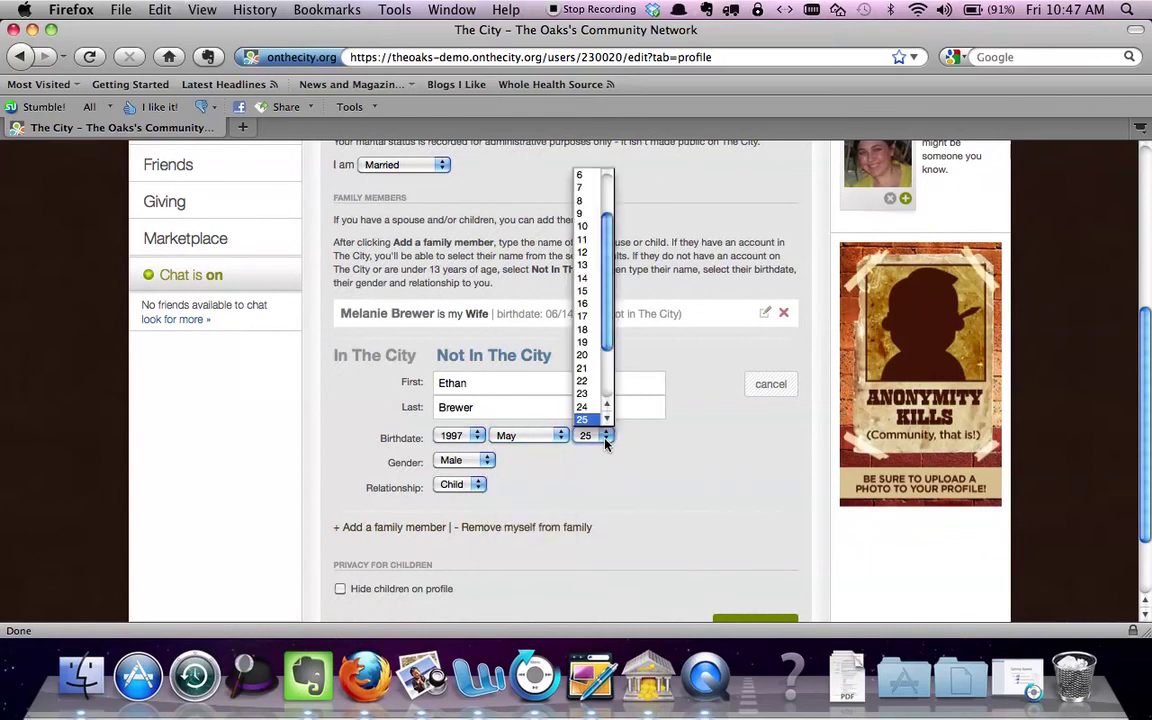
left_click(590, 292)
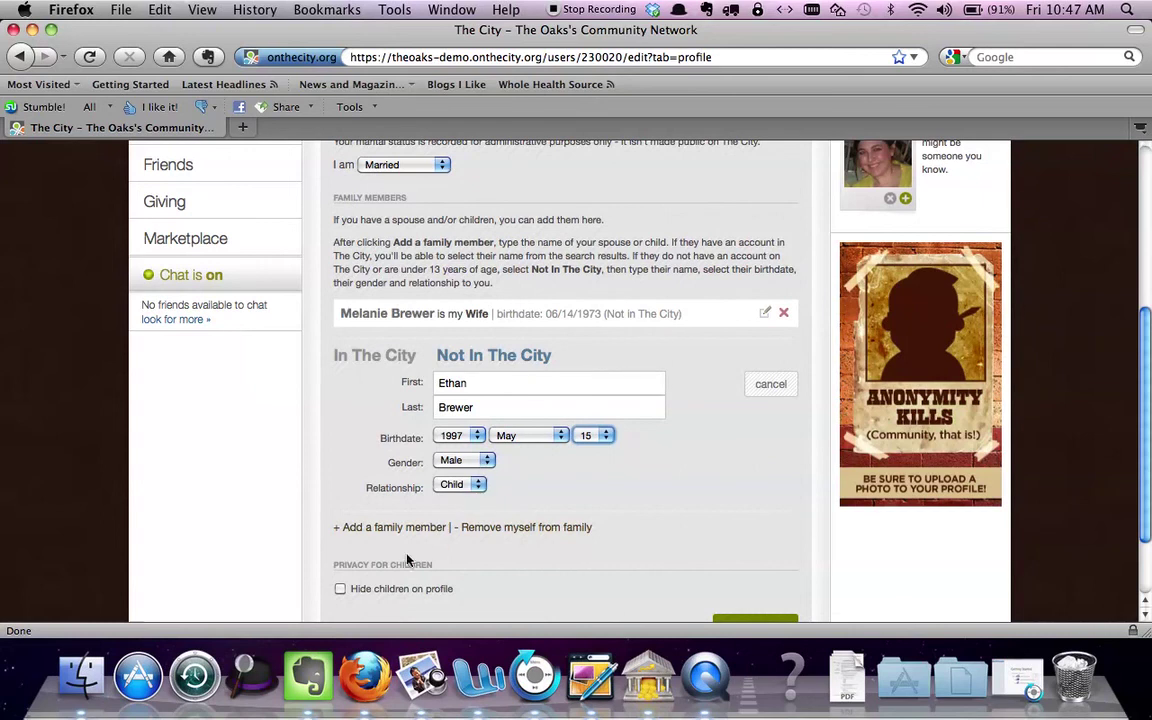
left_click(340, 590)
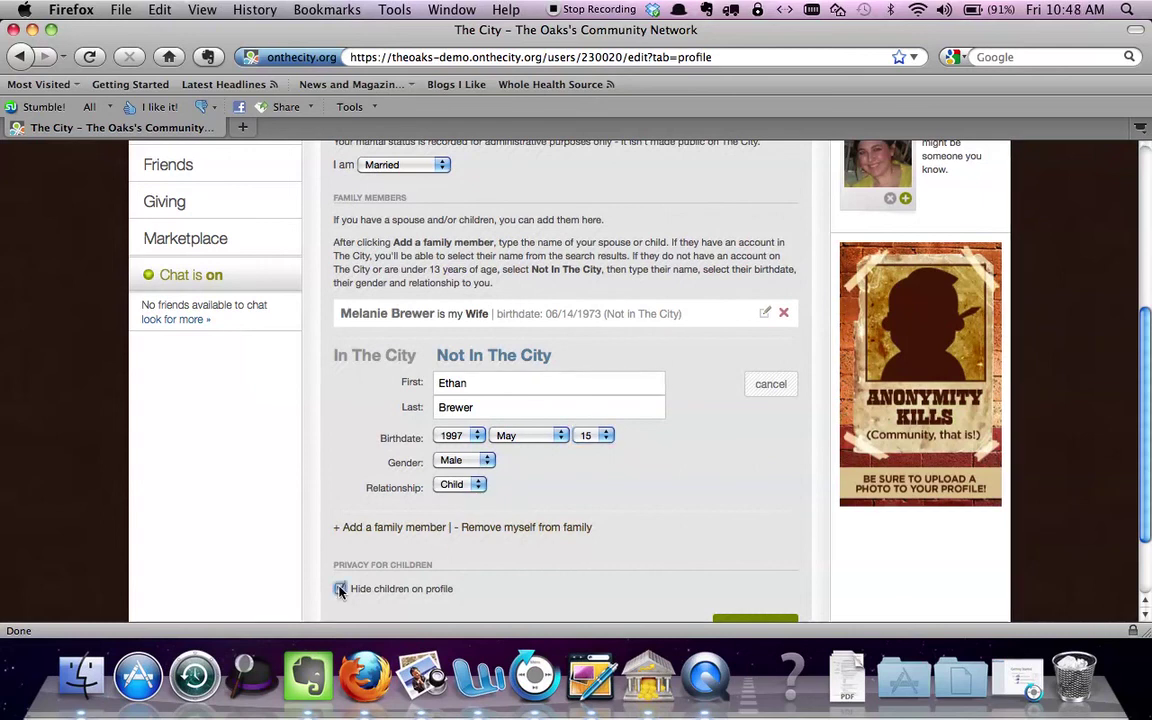
scroll(838, 566, "down", 3)
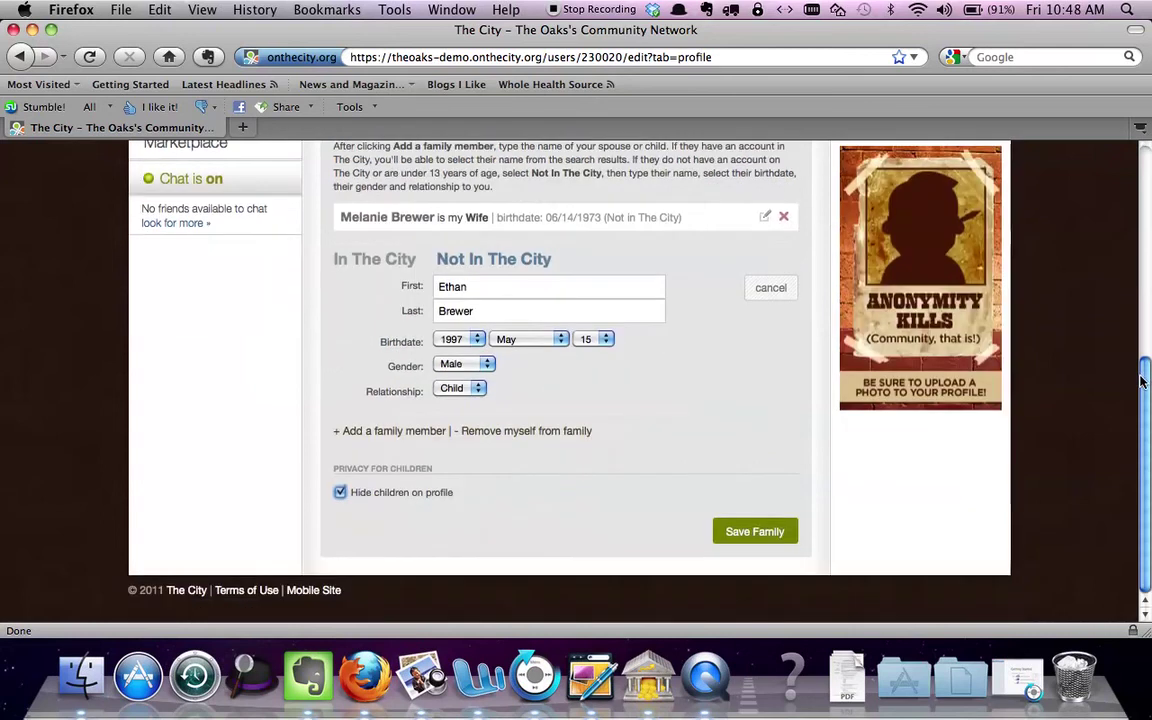
Save the new family member, then look at the Contact Info tab and the Skills list
left_click(752, 532)
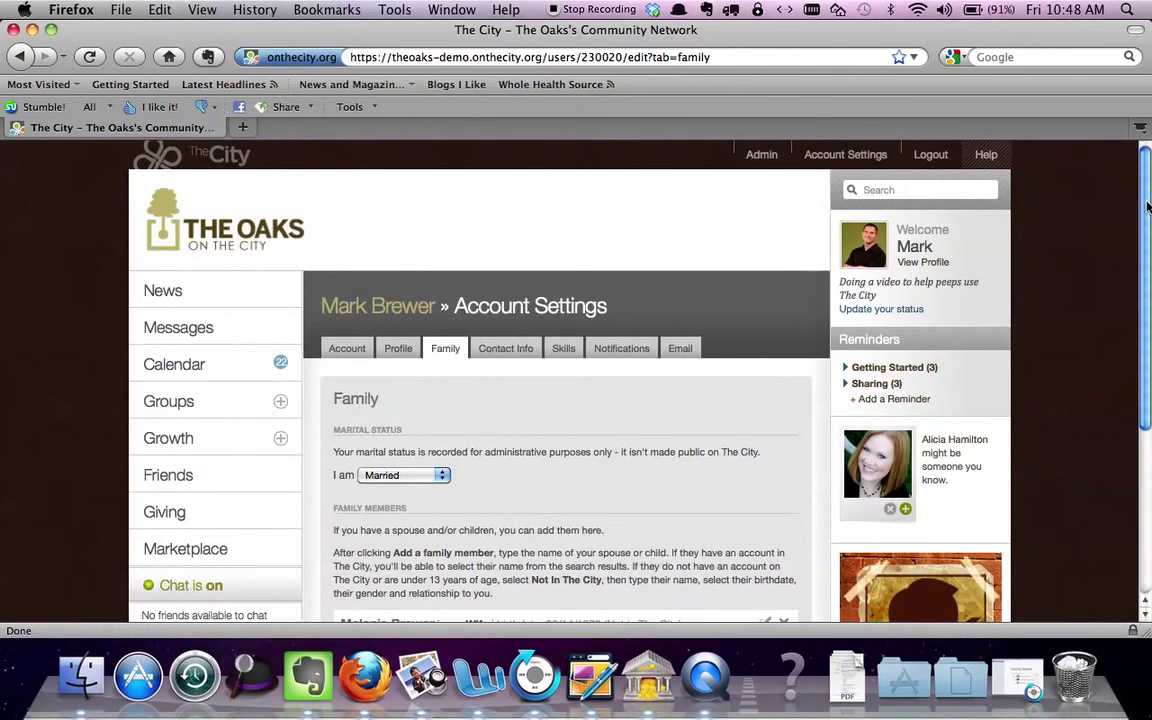
left_click_drag(1145, 206, 1135, 302)
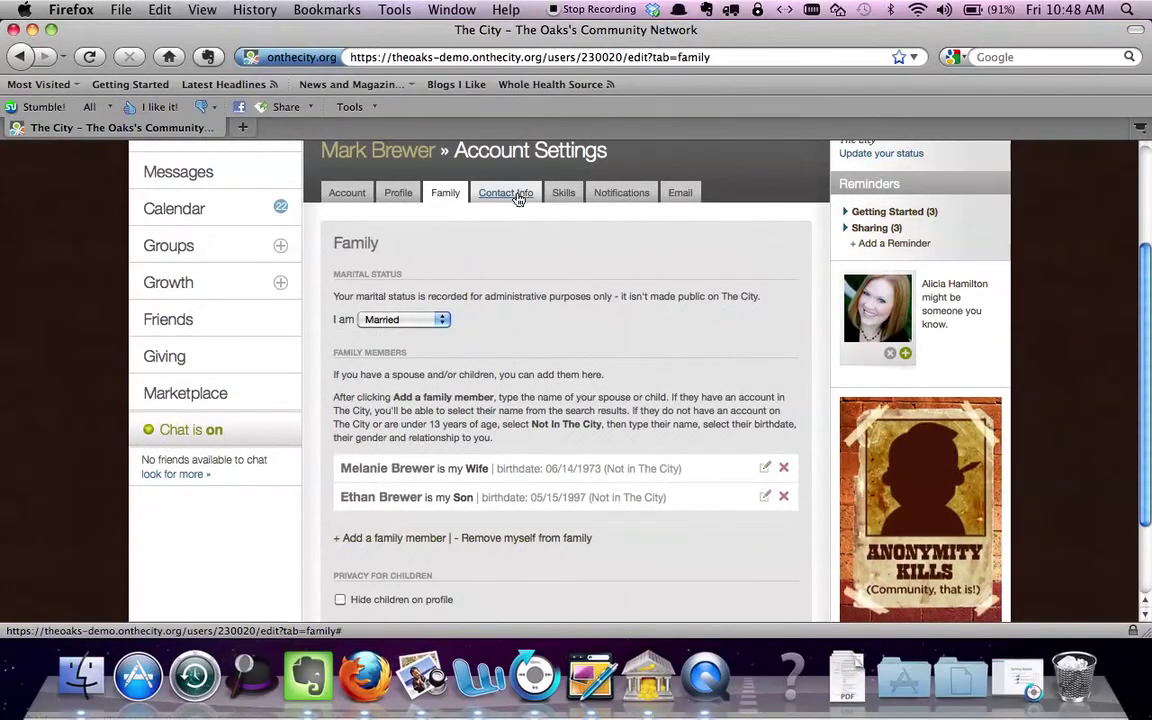
left_click(520, 193)
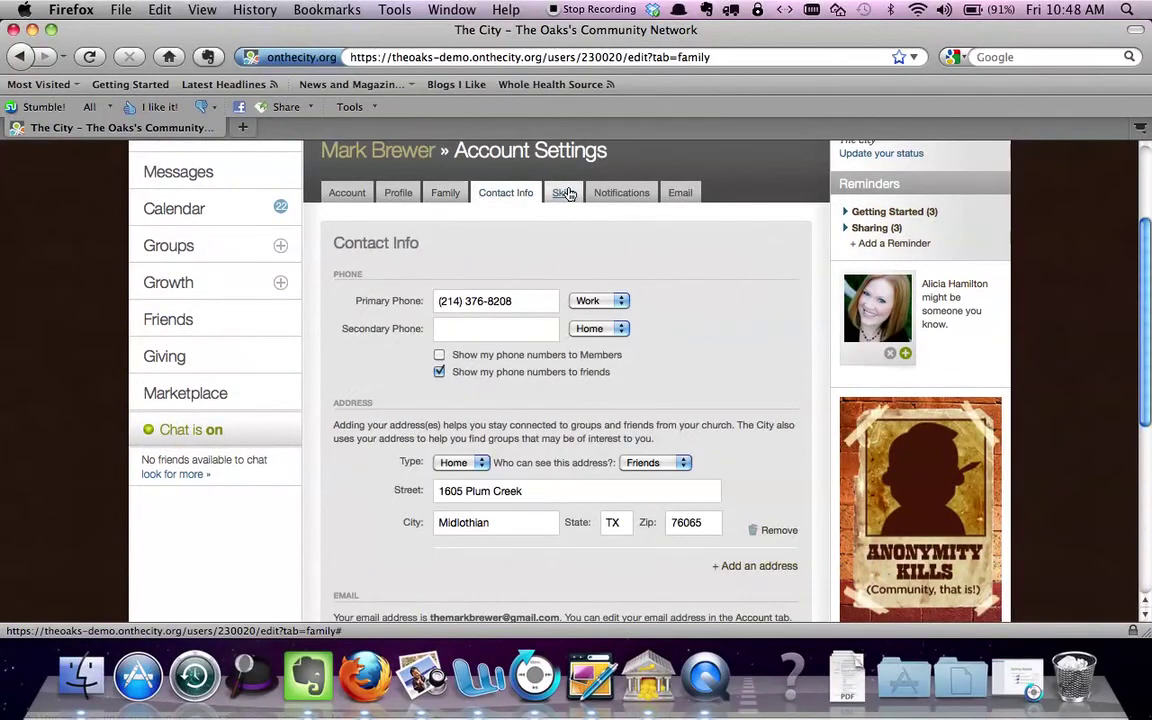
left_click(564, 193)
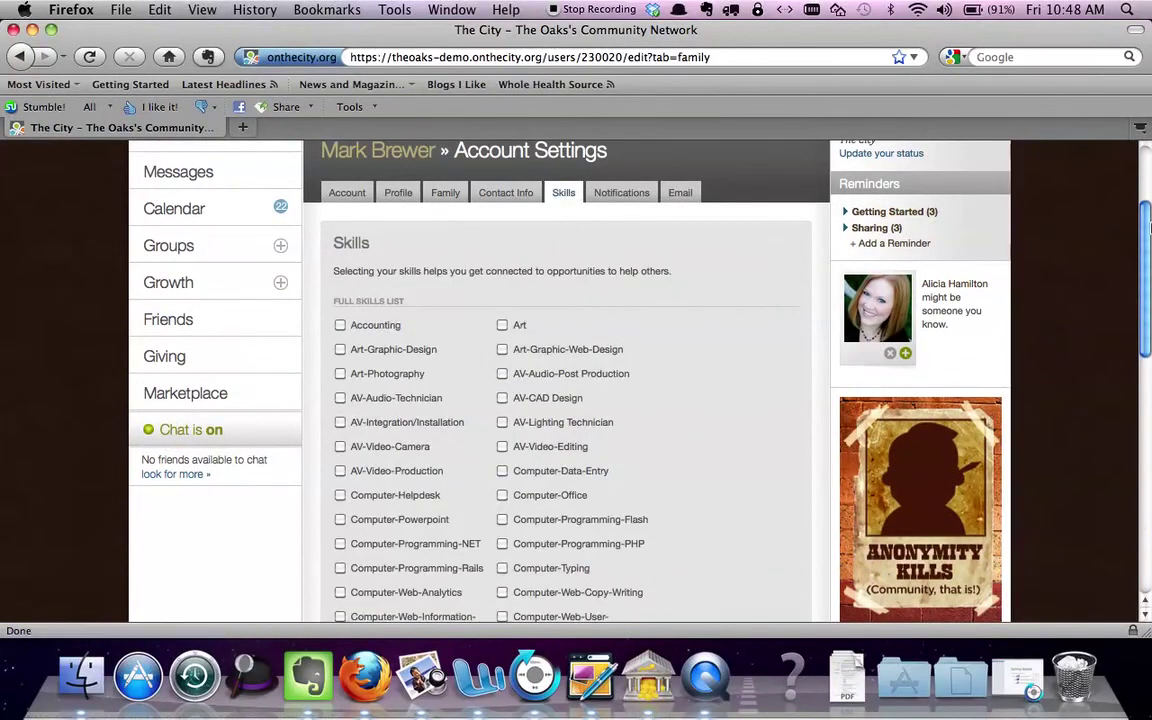
mouse_move(1143, 222)
left_mouse_down()
mouse_move(1148, 410)
mouse_move(1146, 183)
mouse_move(1147, 217)
left_mouse_up()
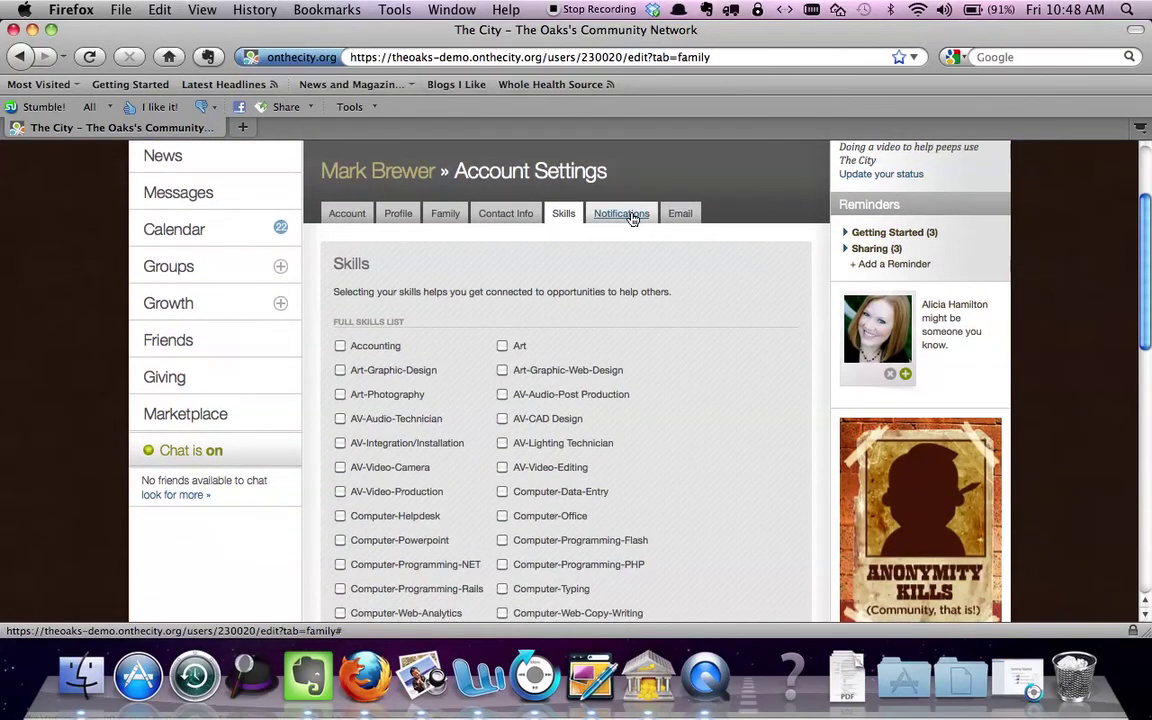
Look through the Notifications, Account and Profile tabs, then expand Groups in the left navigation
left_click(621, 214)
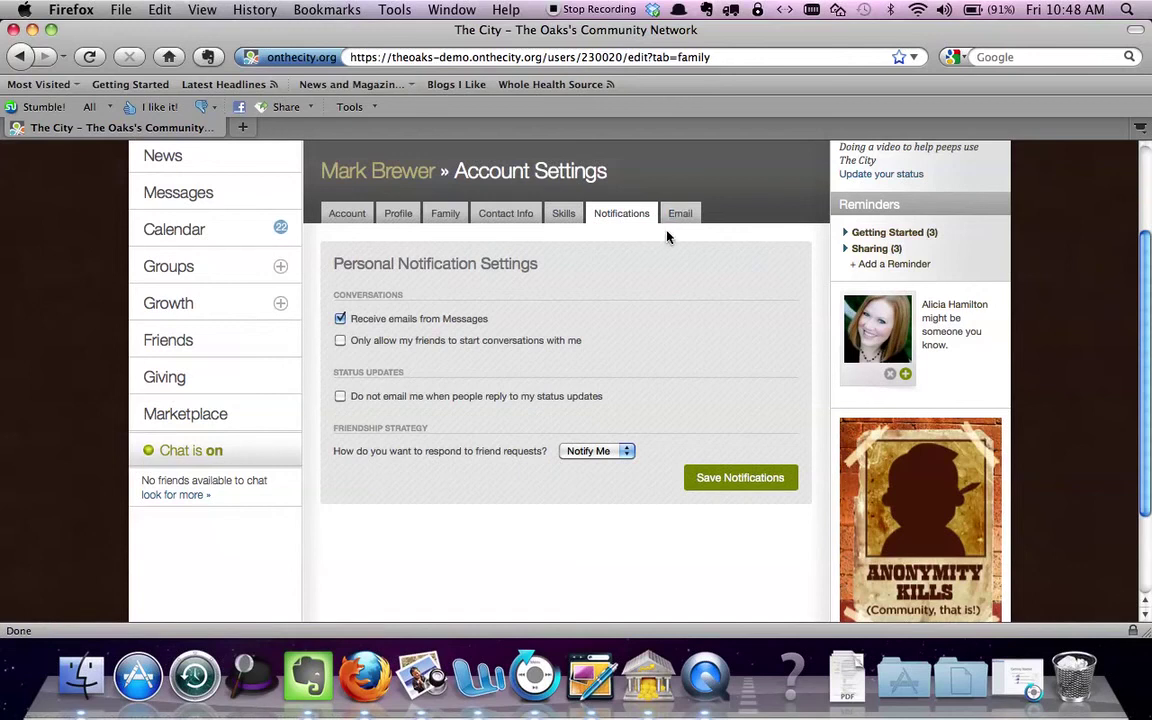
left_click(345, 215)
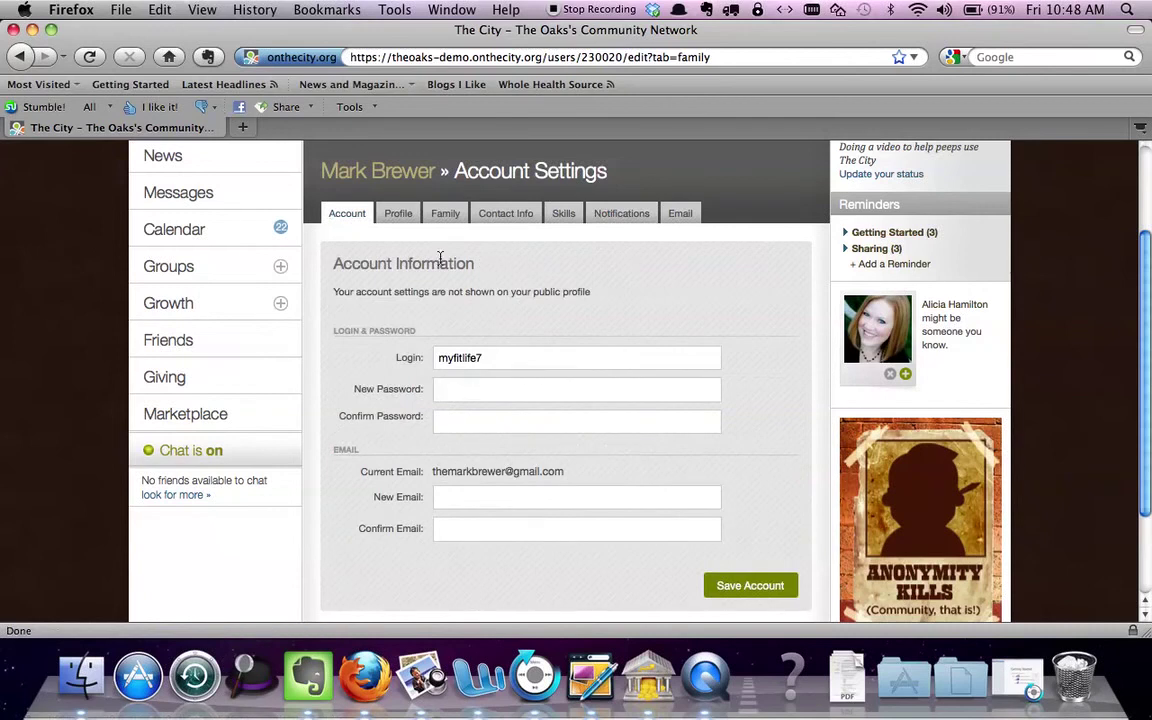
left_click(405, 219)
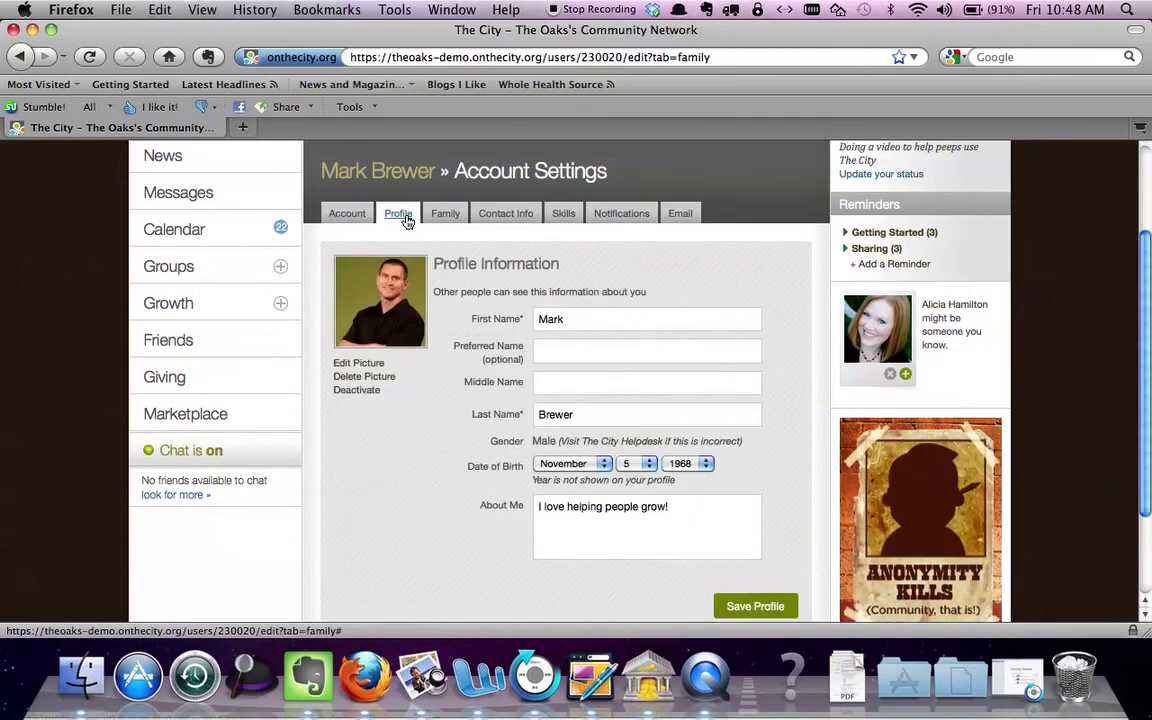
scroll(1146, 276, "up", 3)
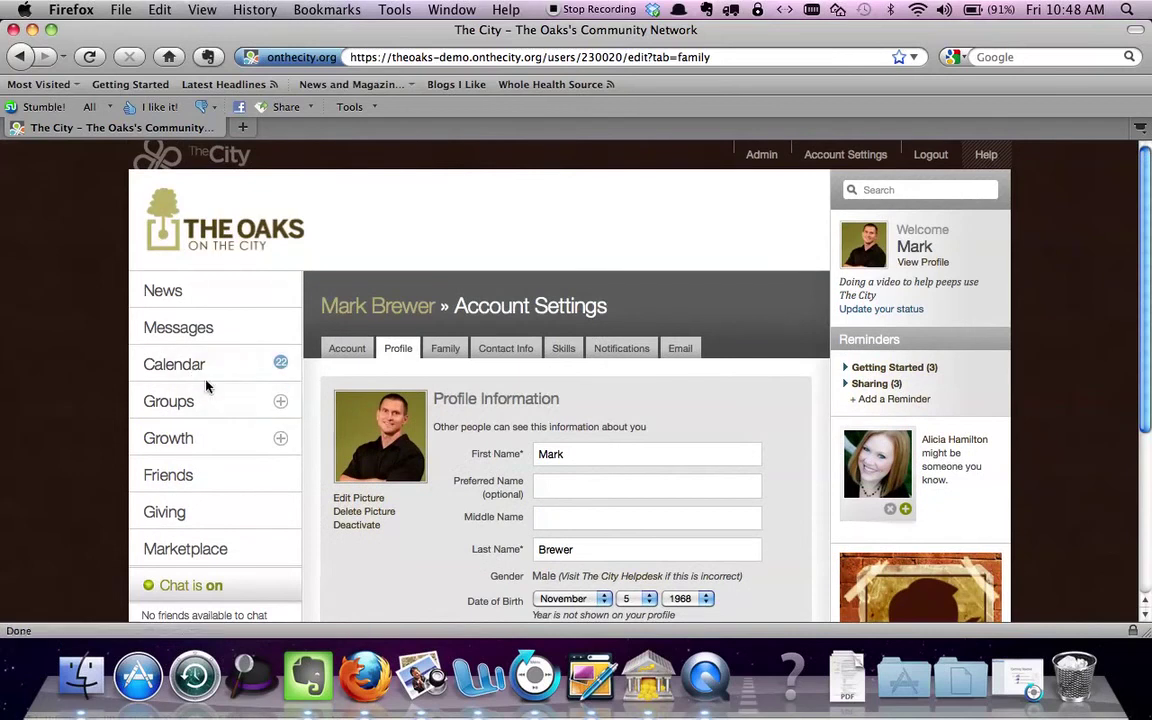
left_click(188, 403)
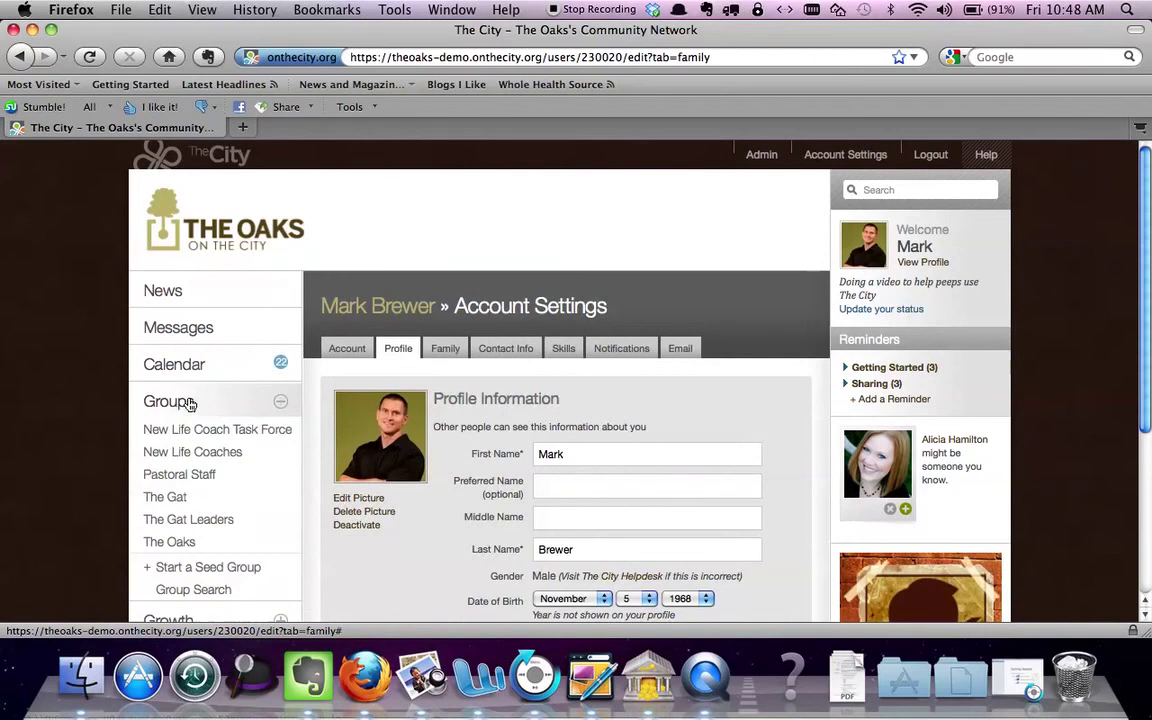
Go to the New Life Coaches group page from the Groups list
left_click(181, 456)
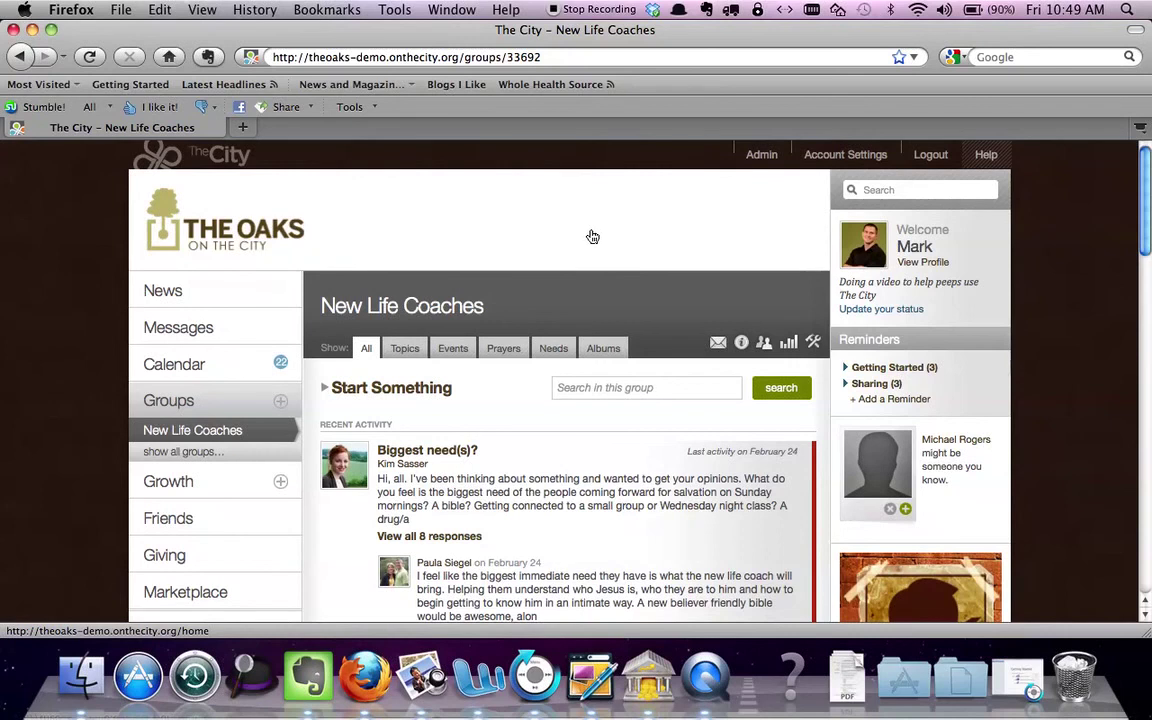
Switch to QuickTime Player and check its File menu without choosing anything
left_click(712, 676)
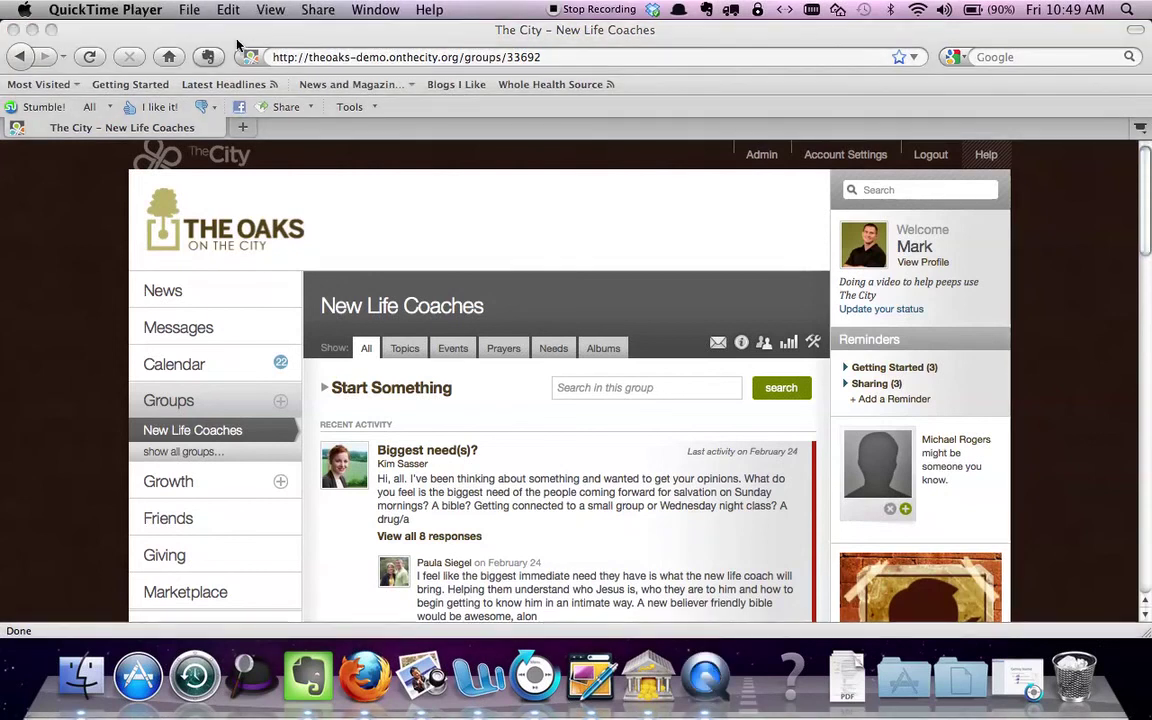
left_click(188, 11)
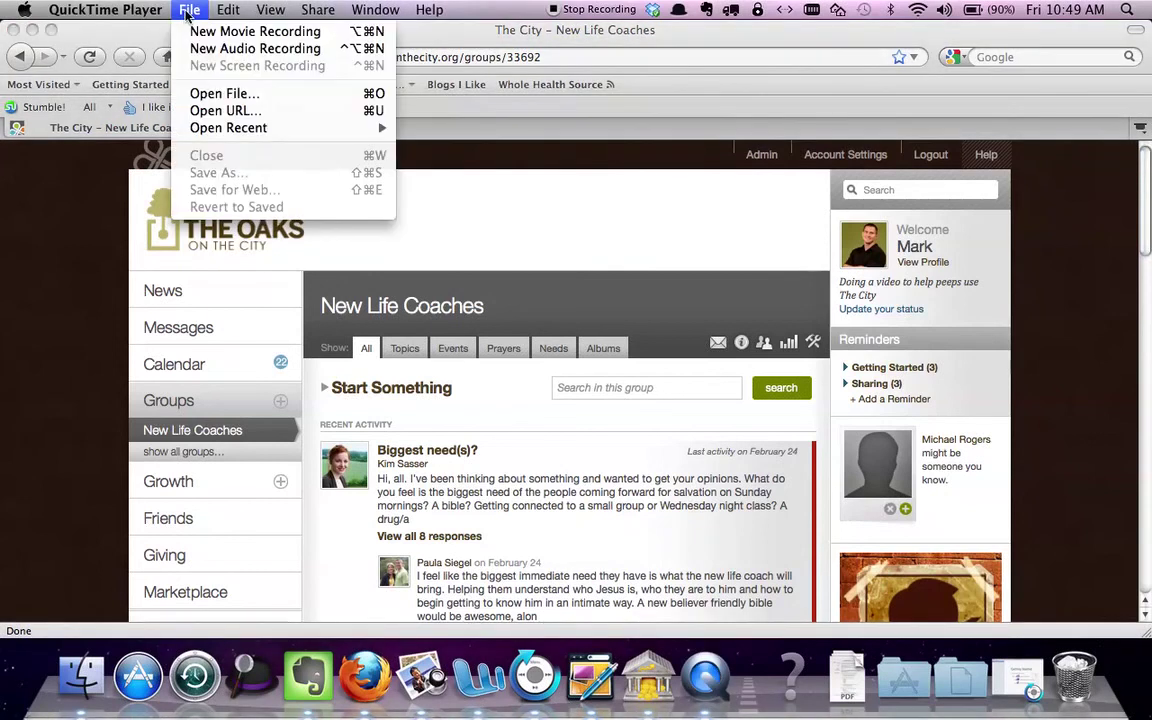
left_click(186, 14)
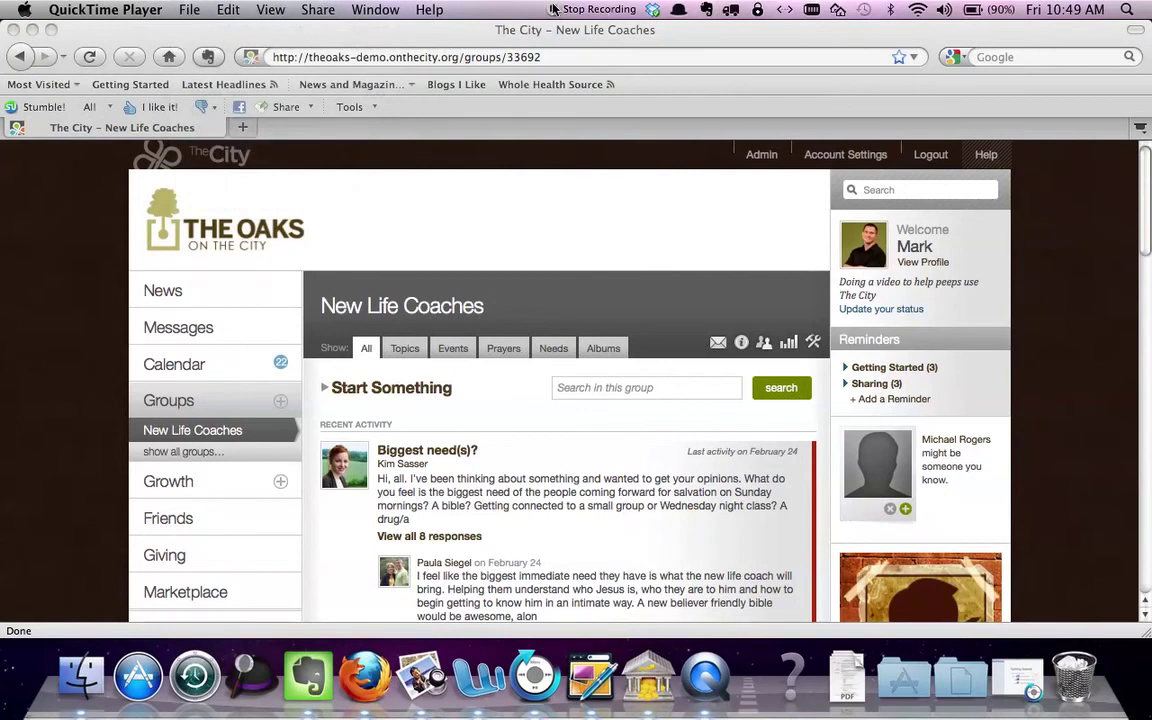